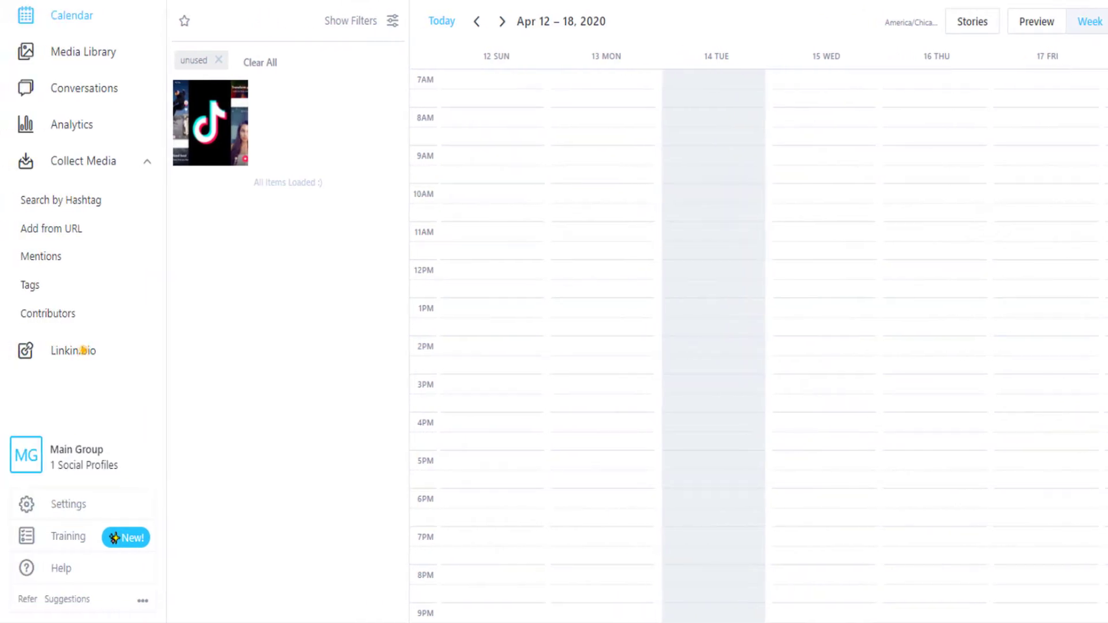
# Look over the lions.royal Instagram profile, focusing on its account name
pyautogui.click(84, 350)
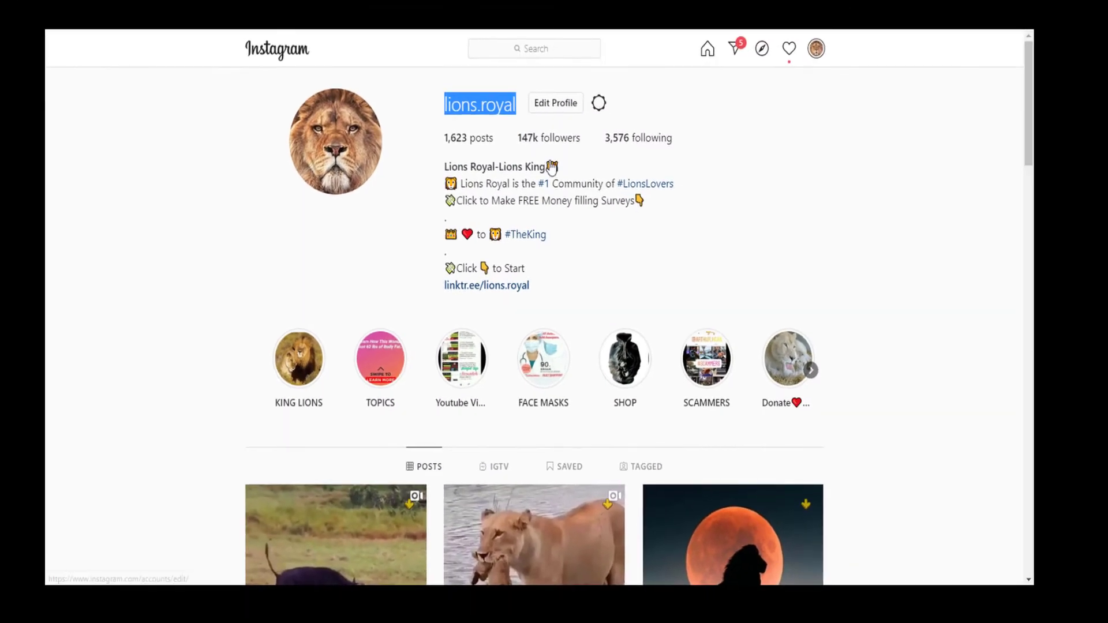
pyautogui.click(765, 222)
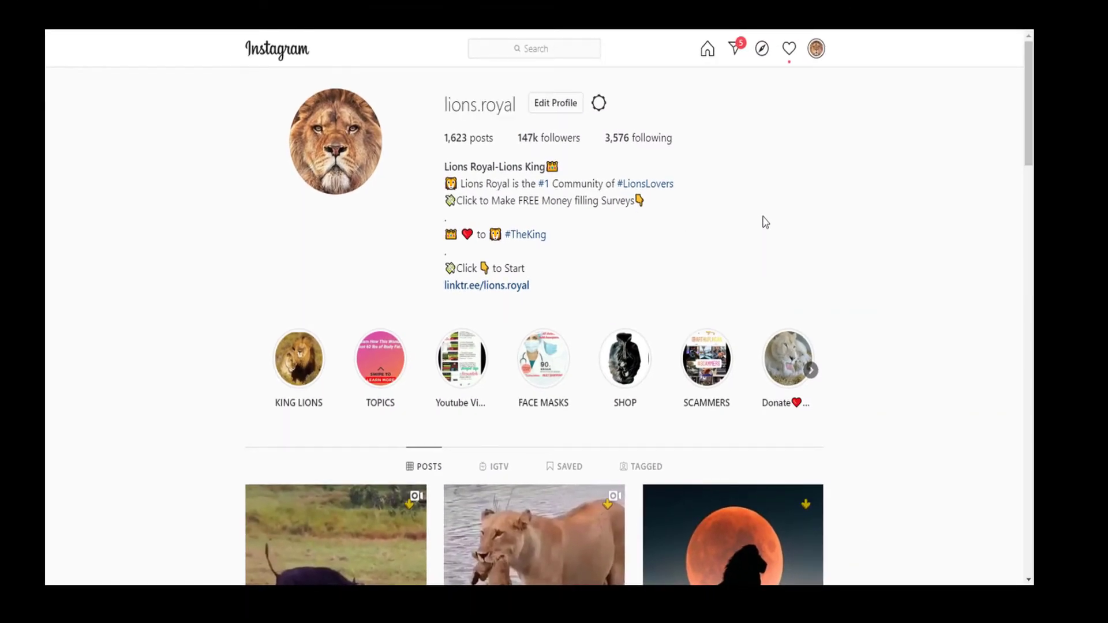
pyautogui.moveTo(452, 104); pyautogui.dragTo(478, 100)
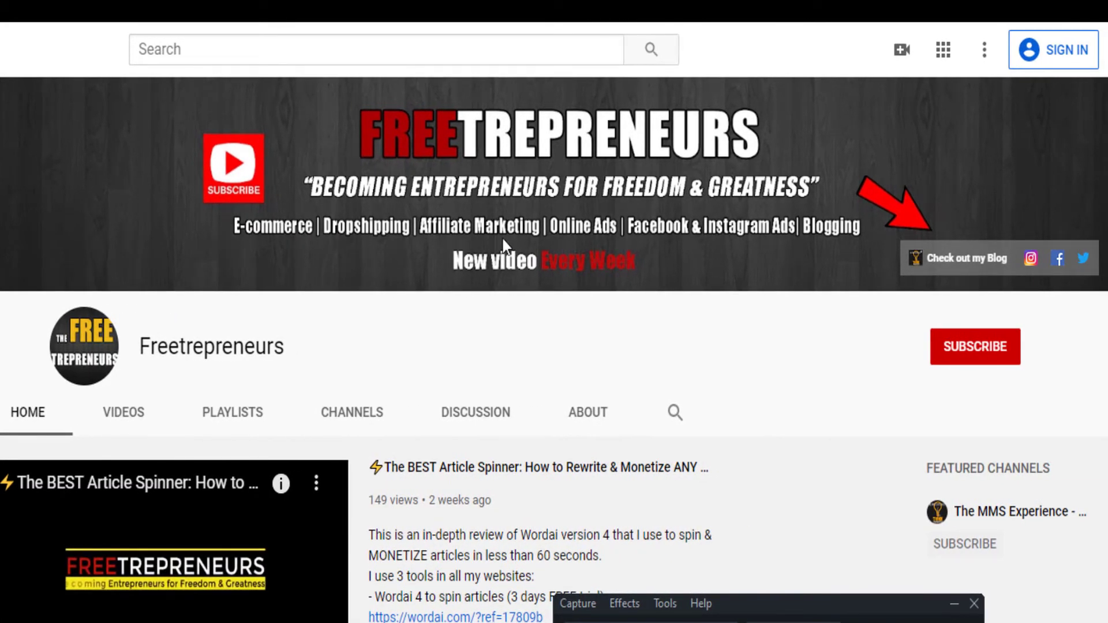
# Browse the Freetrepreneurs YouTube channel home page and look through its row of uploaded videos
pyautogui.scroll(-5, 718, 414)
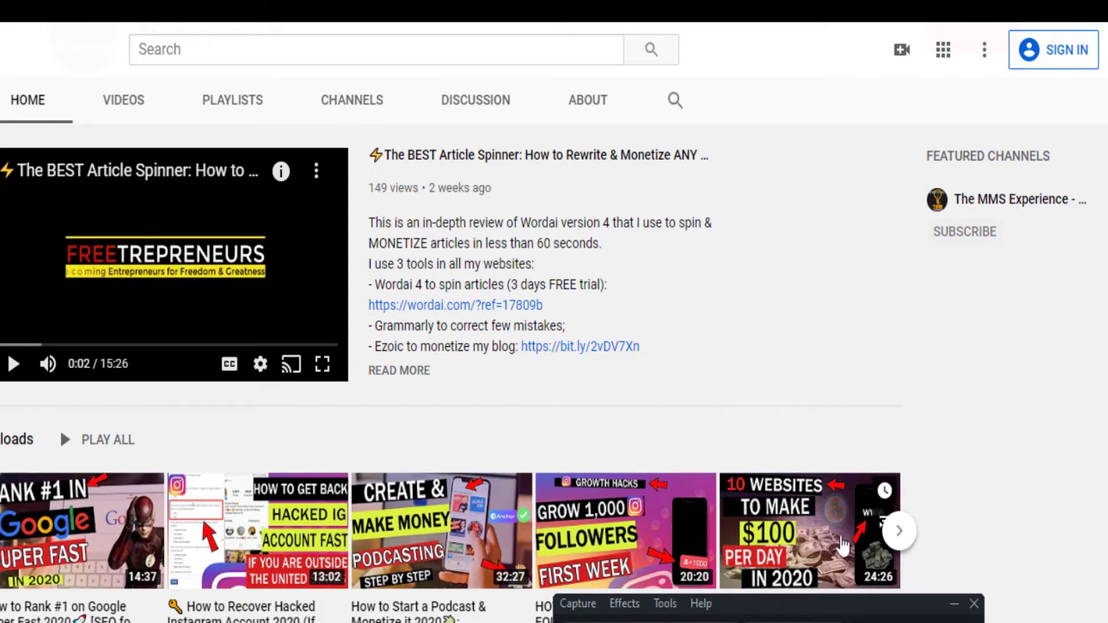
pyautogui.scroll(5, 683, 261)
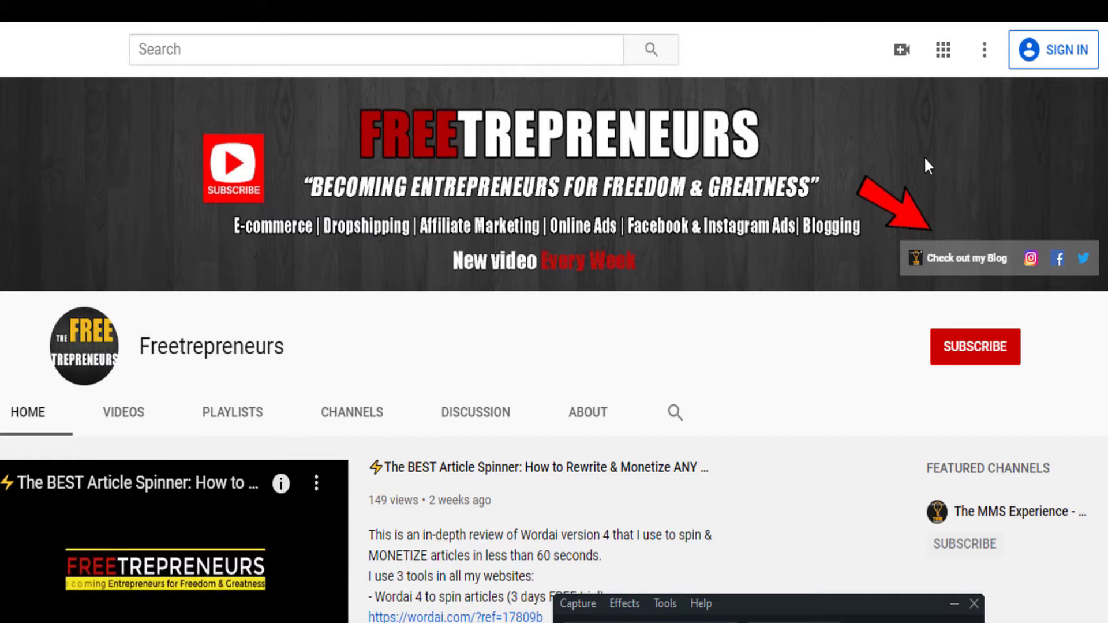
pyautogui.scroll(-5, 924, 164)
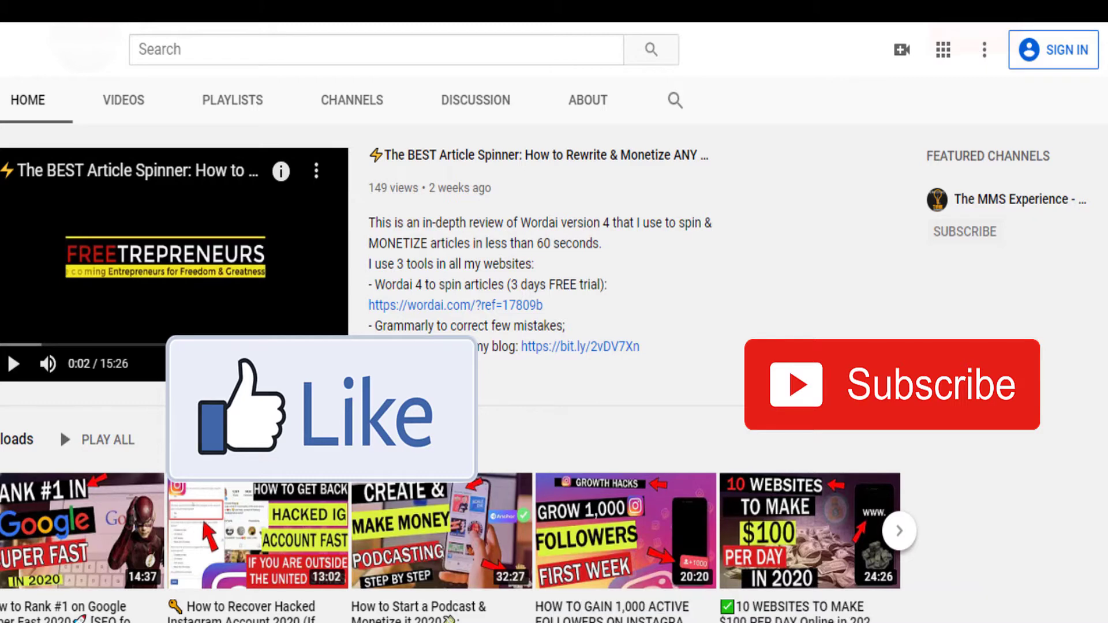
pyautogui.click(900, 536)
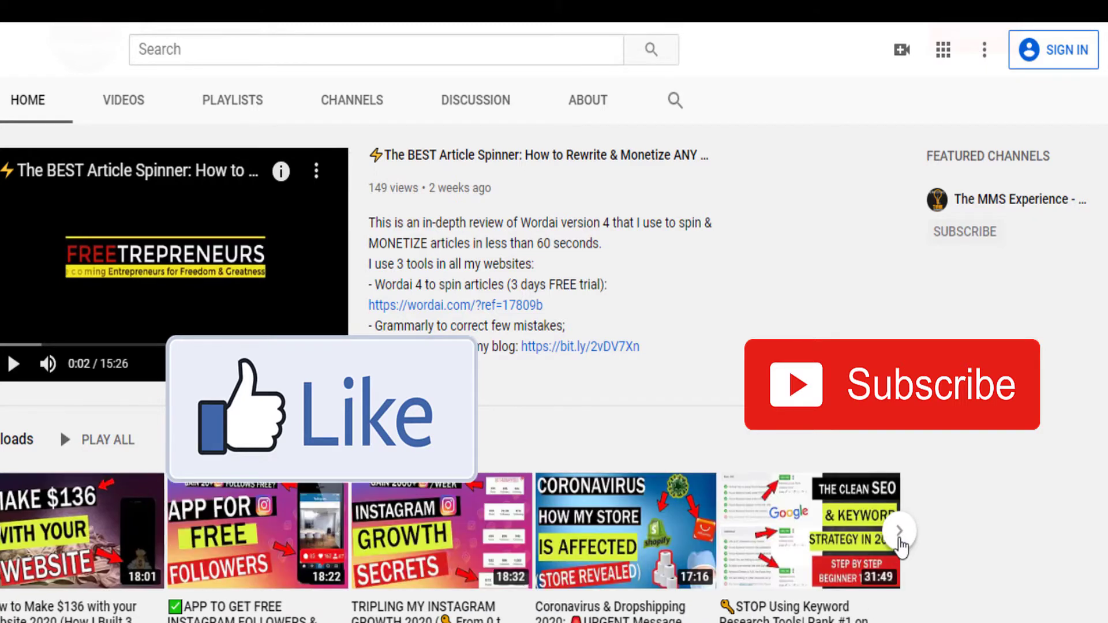
pyautogui.click(900, 537)
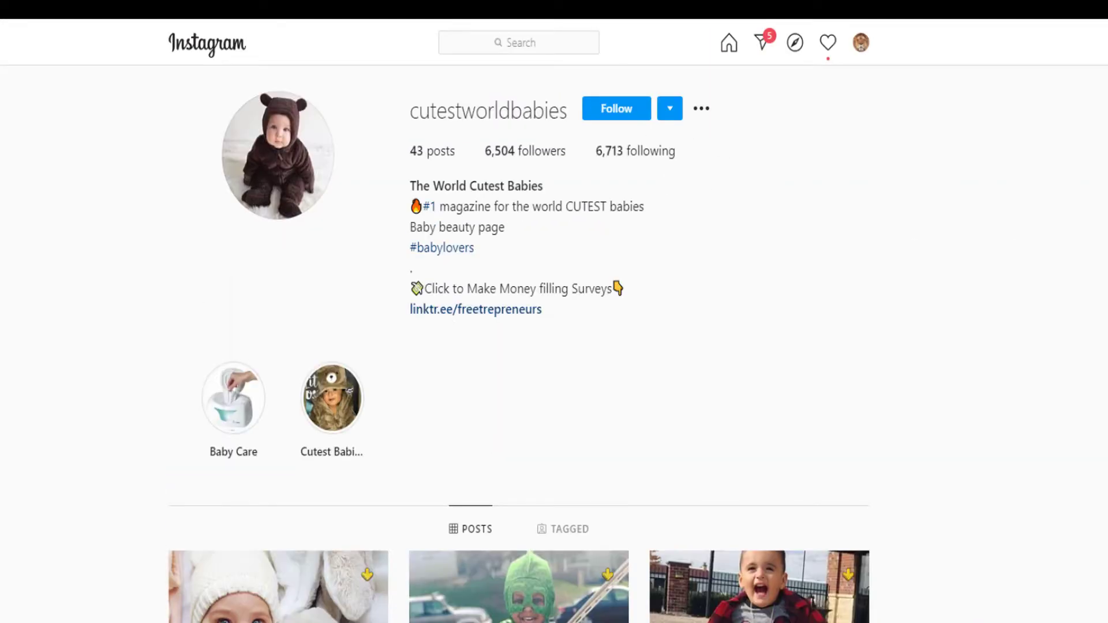
# Examine the cutestworldbabies Instagram profile and check the publication date of its first post
pyautogui.moveTo(415, 113); pyautogui.dragTo(566, 114)
pyautogui.click(746, 196)
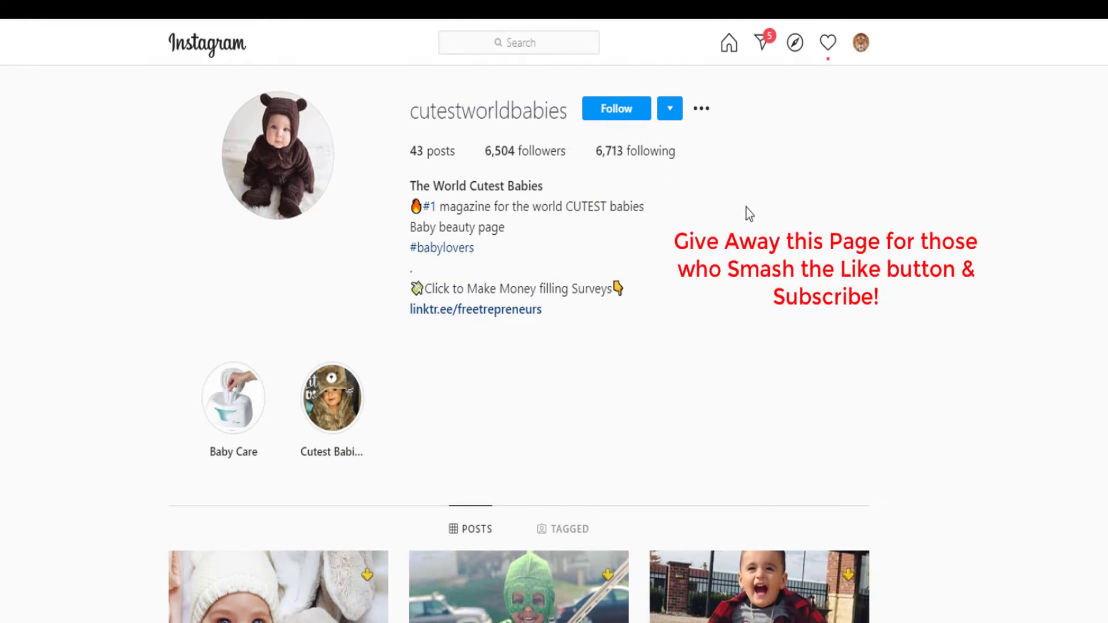
pyautogui.scroll(-3, 747, 208)
pyautogui.click(218, 517)
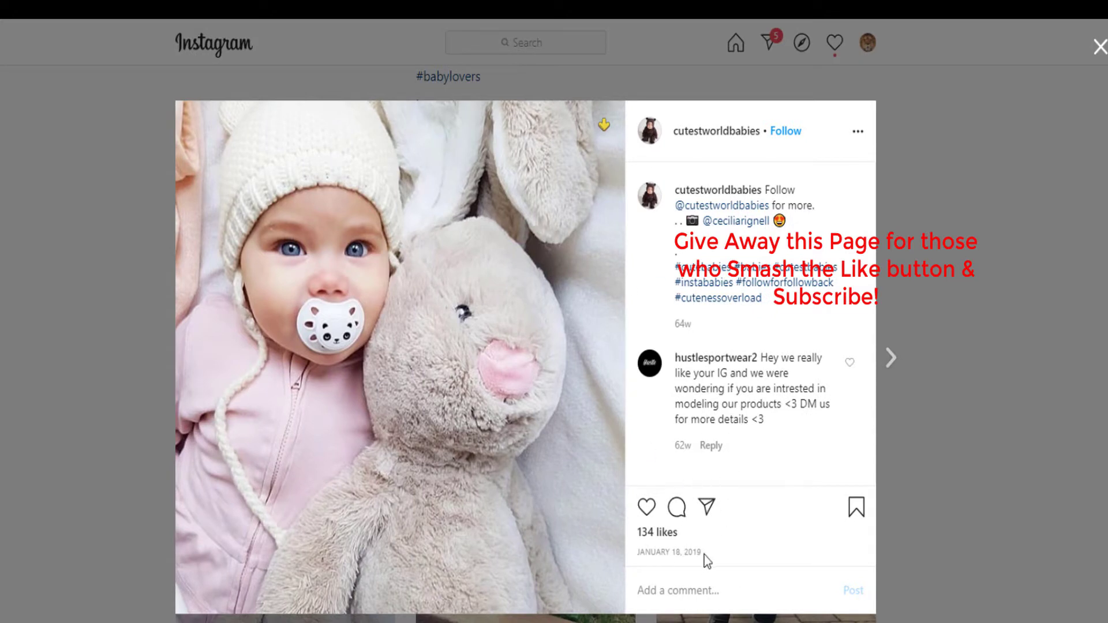
pyautogui.click(1100, 45)
pyautogui.scroll(3, 534, 195)
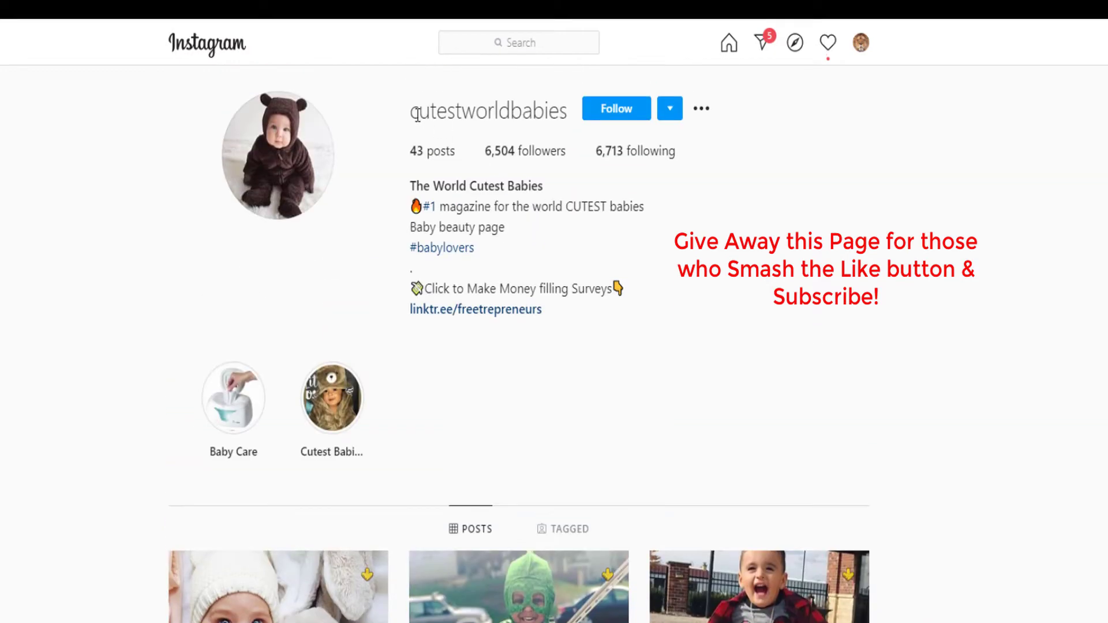
pyautogui.moveTo(418, 114); pyautogui.dragTo(573, 121)
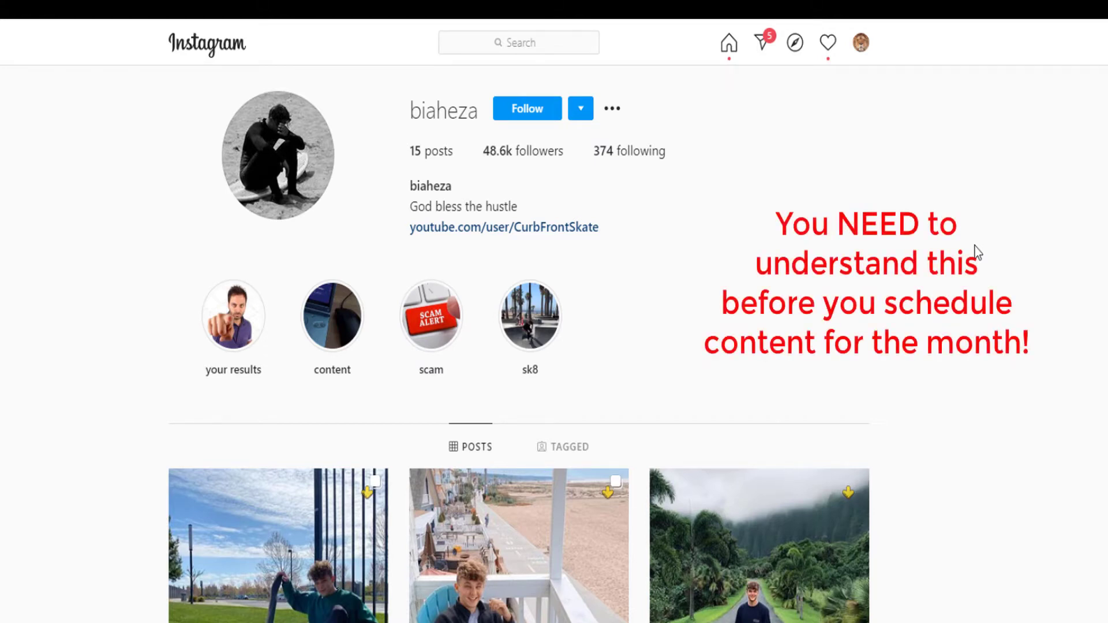
# Examine the biaheza Instagram profile and compare the publication dates of its first two posts
pyautogui.scroll(-1, 747, 284)
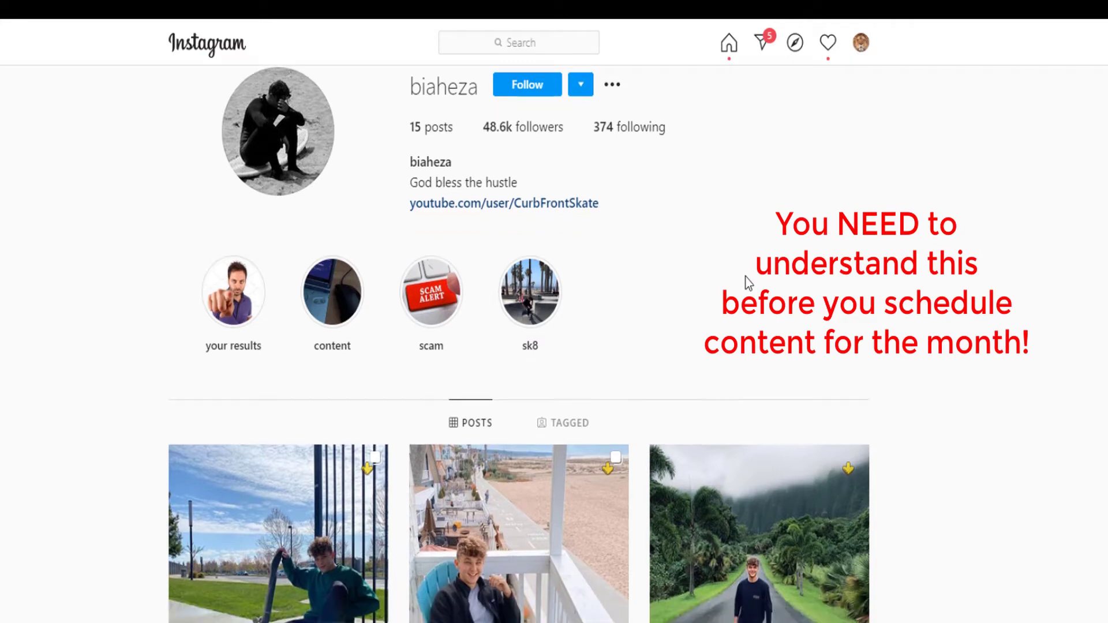
pyautogui.scroll(1, 772, 287)
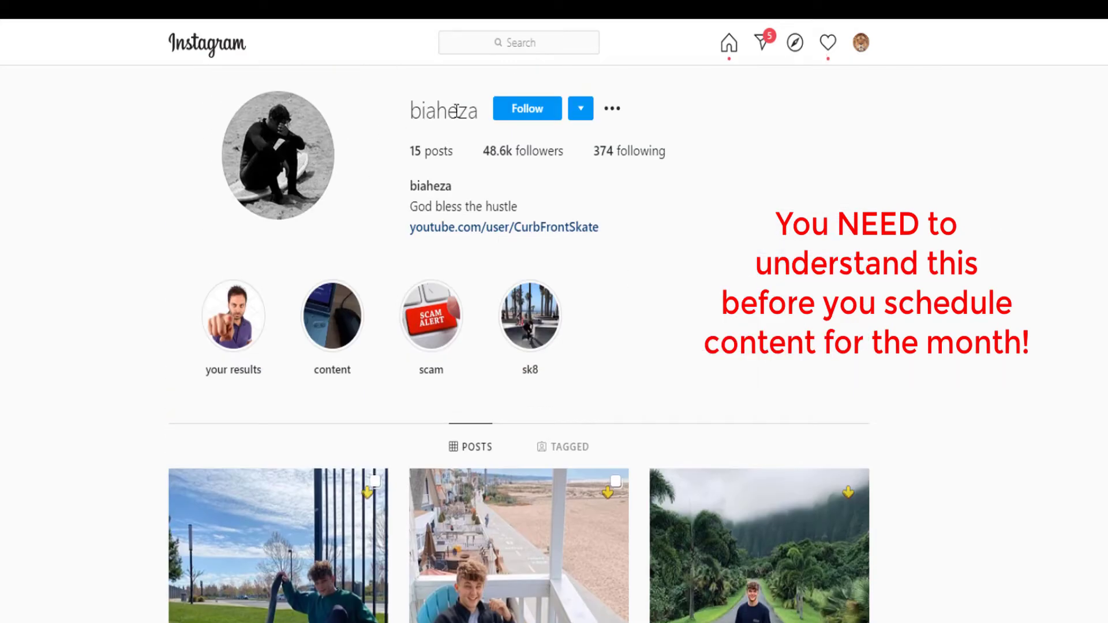
pyautogui.moveTo(479, 111); pyautogui.dragTo(417, 108)
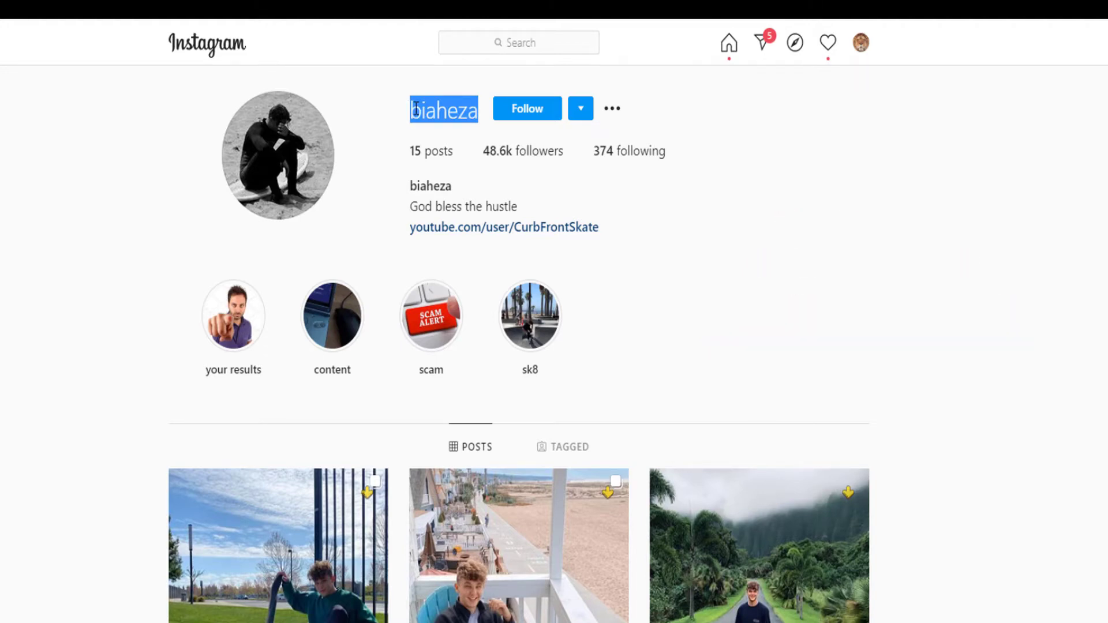
pyautogui.scroll(-6, 1027, 426)
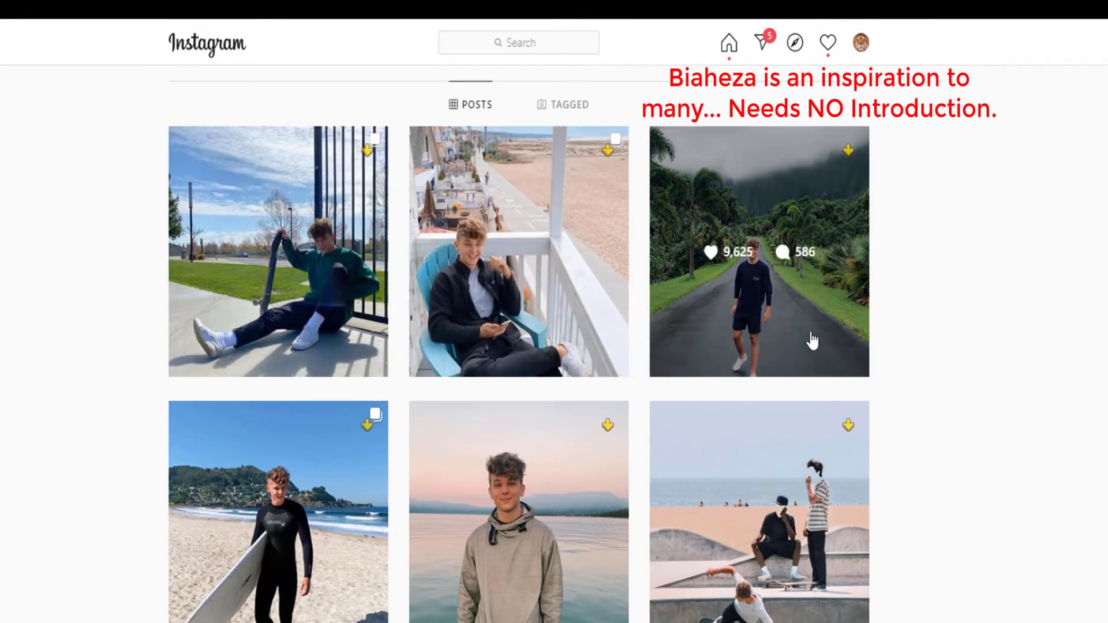
pyautogui.click(313, 322)
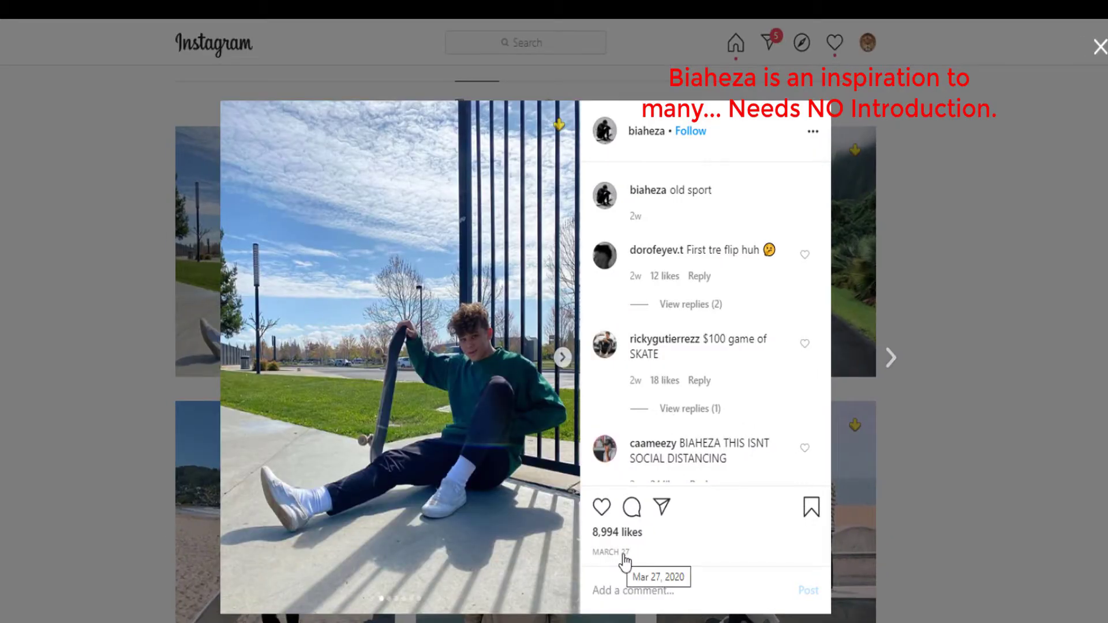
pyautogui.click(890, 362)
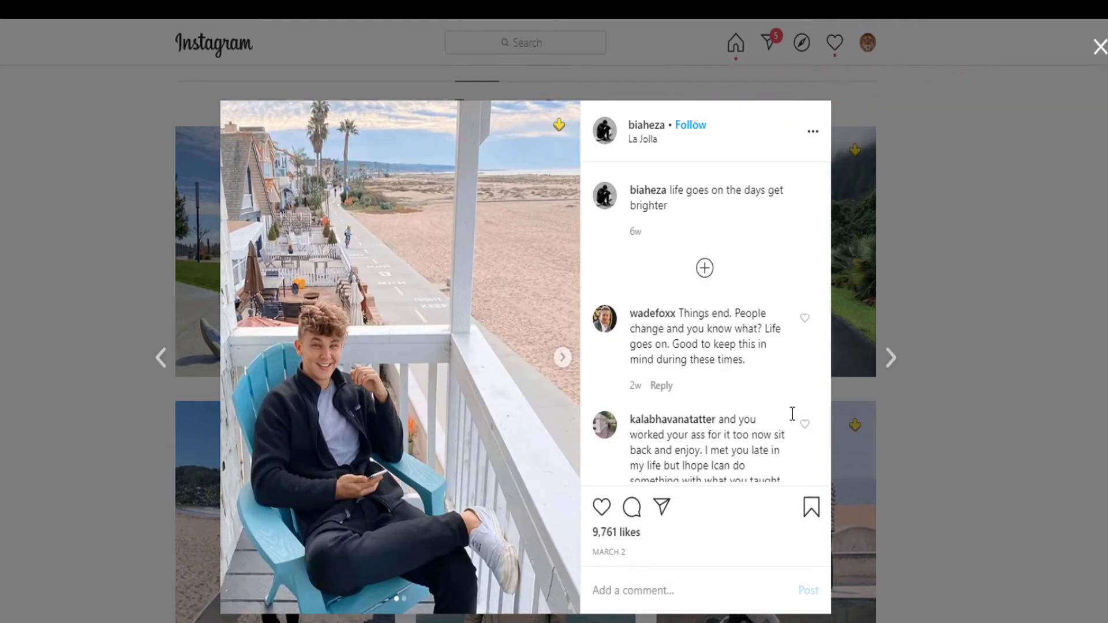
pyautogui.click(1098, 50)
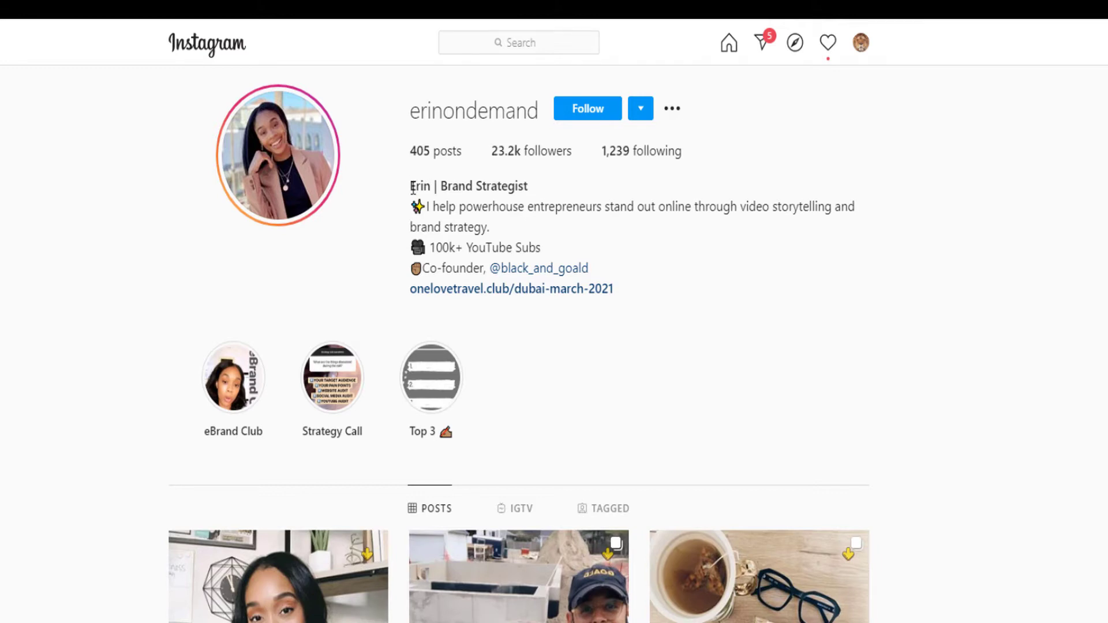
# Read the name line and the mission statement in the brand strategist's Instagram bio
pyautogui.moveTo(410, 186); pyautogui.dragTo(608, 248)
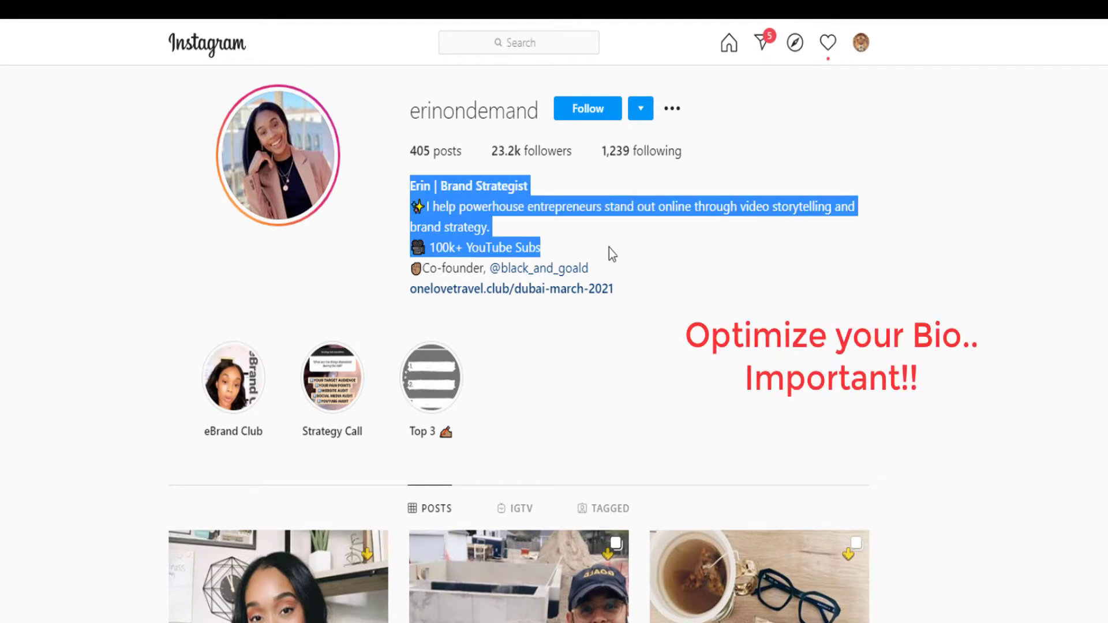
pyautogui.click(824, 275)
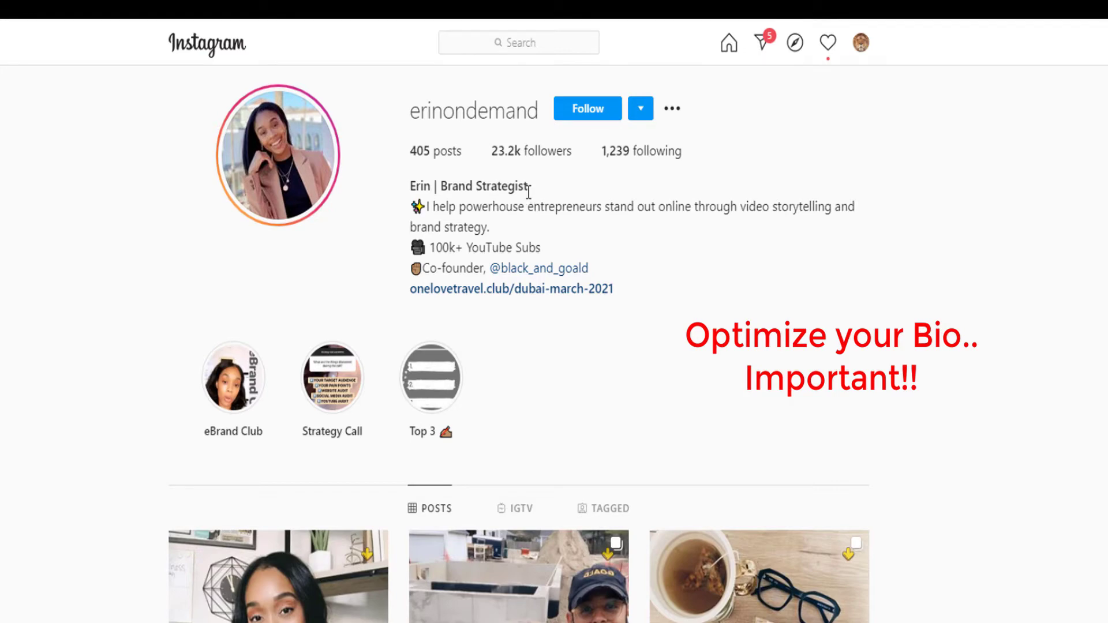
pyautogui.moveTo(529, 188); pyautogui.dragTo(407, 194)
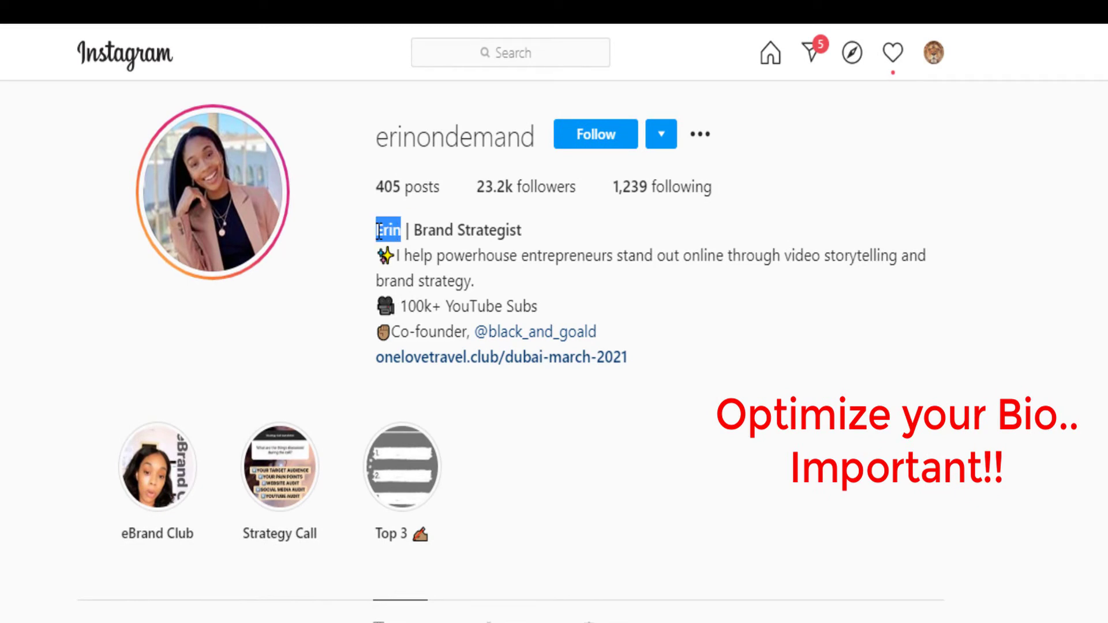
pyautogui.moveTo(397, 257); pyautogui.dragTo(516, 284)
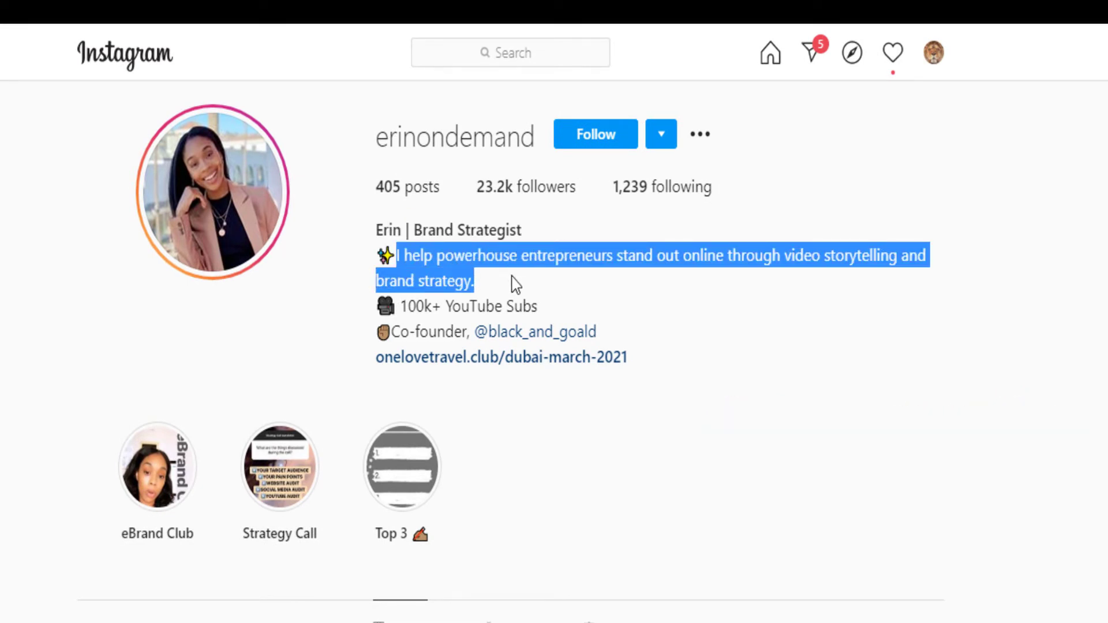
pyautogui.click(508, 278)
pyautogui.moveTo(475, 283); pyautogui.dragTo(398, 258)
pyautogui.click(831, 324)
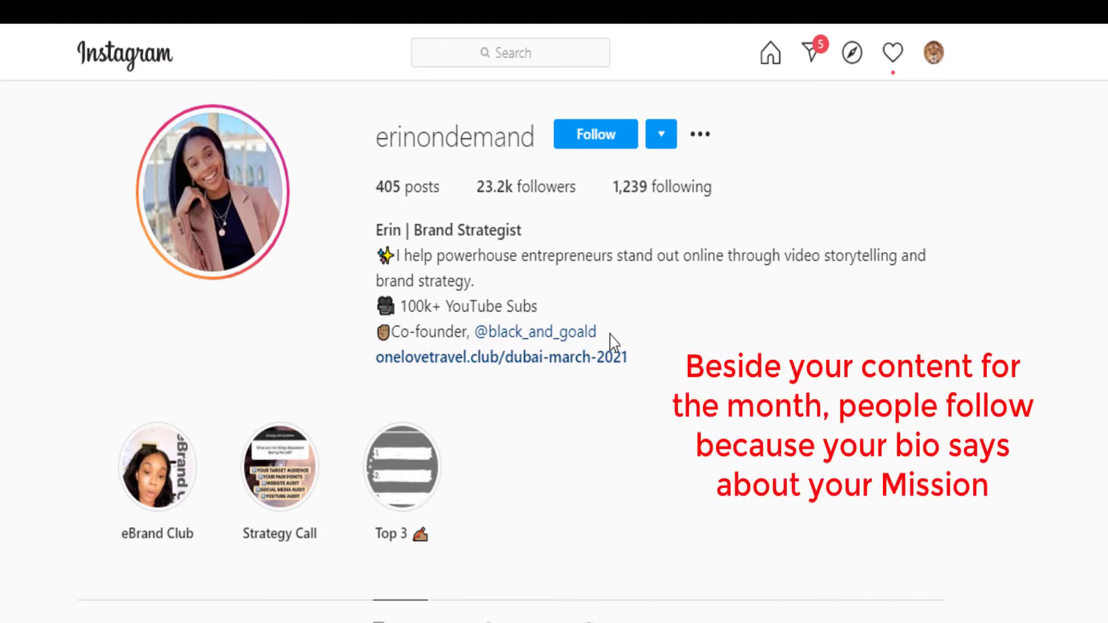
# Examine the co-founder mention and the full bio on the brand strategist's profile, and look at the posts
pyautogui.moveTo(609, 330); pyautogui.dragTo(475, 334)
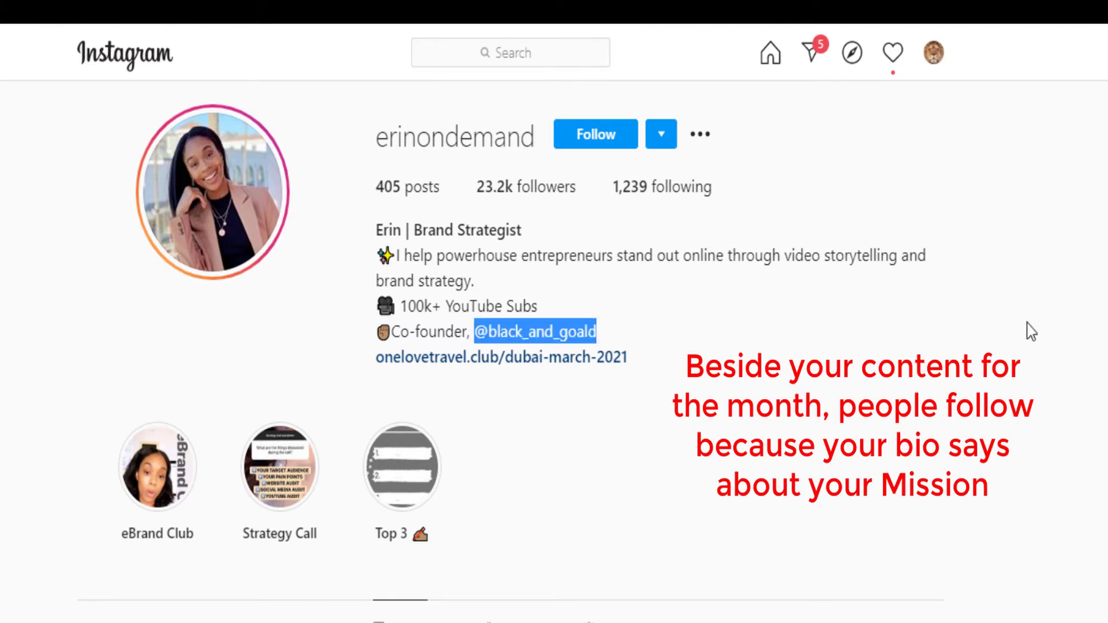
pyautogui.click(746, 308)
pyautogui.moveTo(599, 332); pyautogui.dragTo(376, 231)
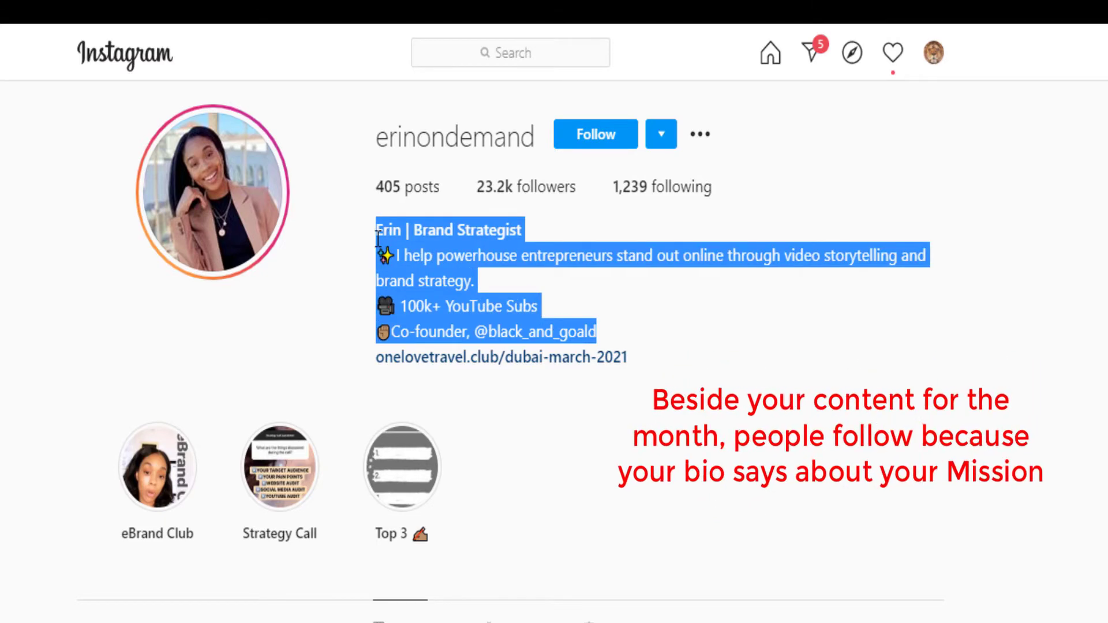
pyautogui.click(1078, 318)
pyautogui.scroll(-8, 1091, 389)
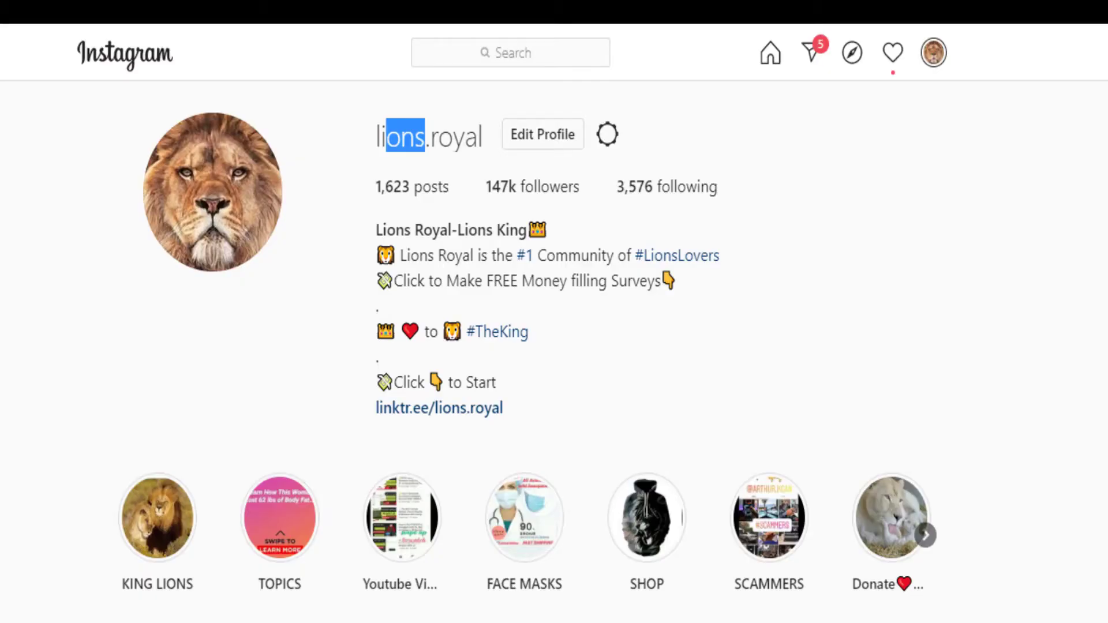
# Check the post and follower counts on the lions.royal Instagram profile
pyautogui.click(429, 176)
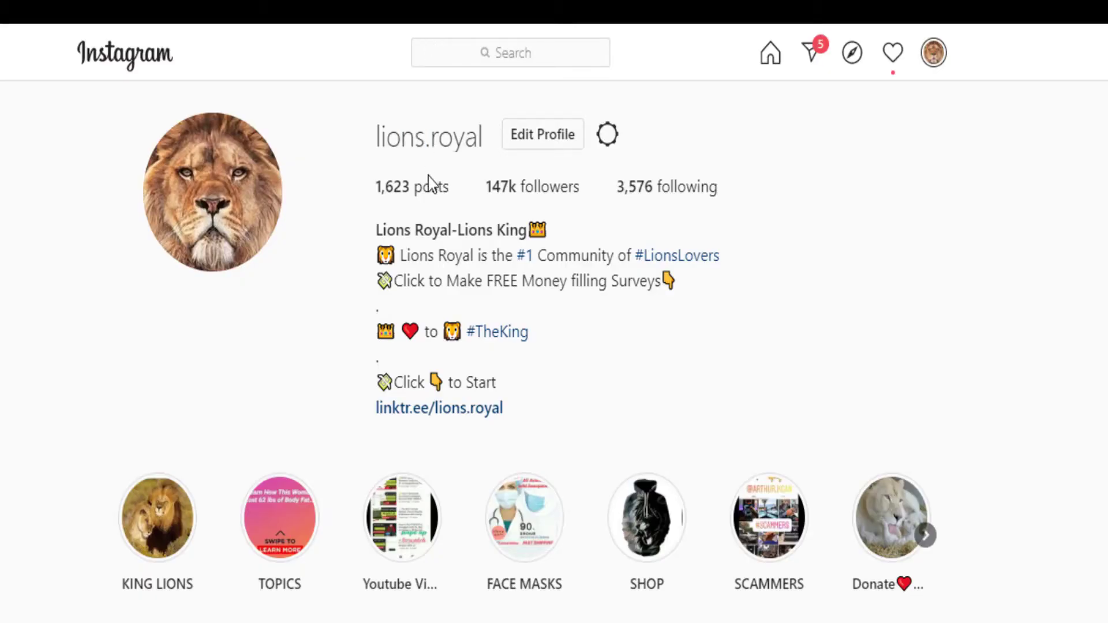
pyautogui.moveTo(448, 186); pyautogui.dragTo(580, 187)
pyautogui.moveTo(372, 196); pyautogui.dragTo(485, 177)
pyautogui.click(1049, 203)
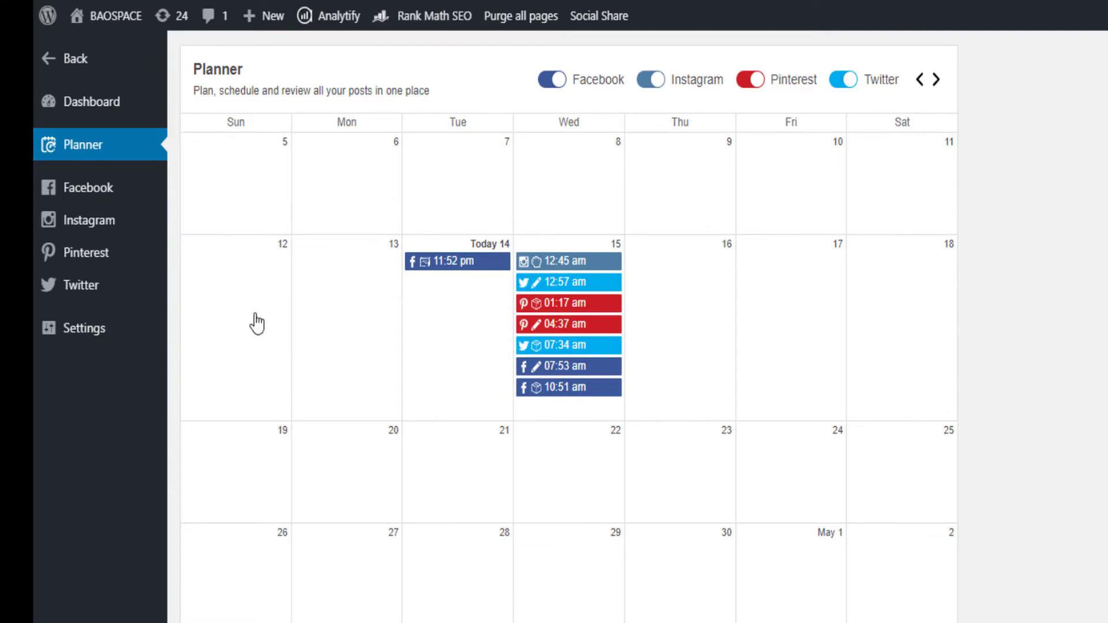
# Place the TikTok image on the Later calendar to start an Instagram post draft, and leave it without saving
pyautogui.click(259, 166)
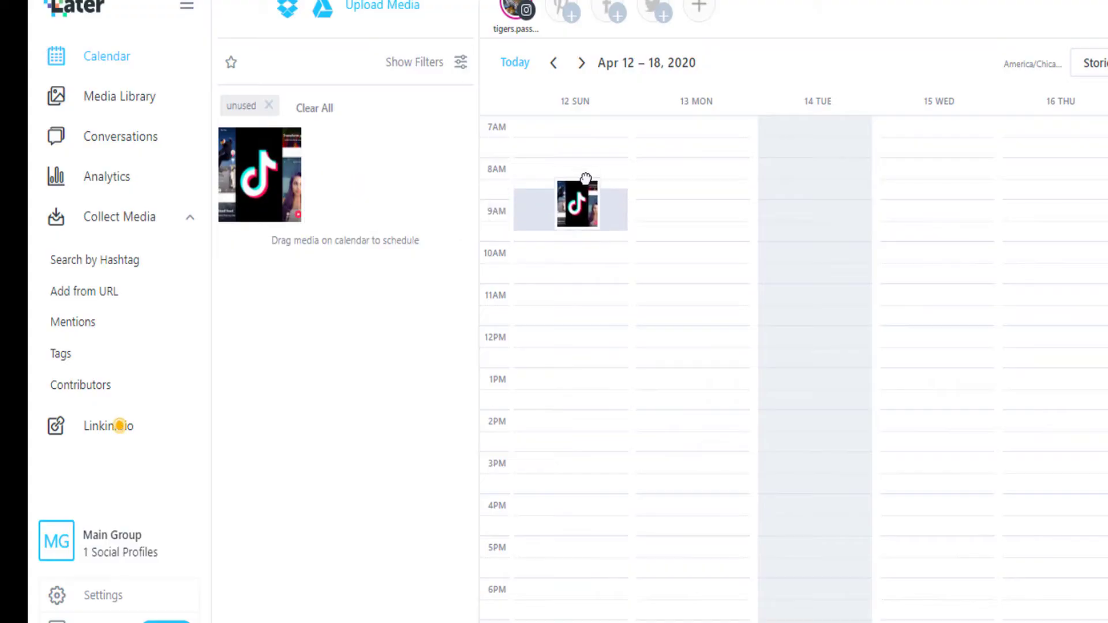
pyautogui.moveTo(584, 188); pyautogui.dragTo(581, 165)
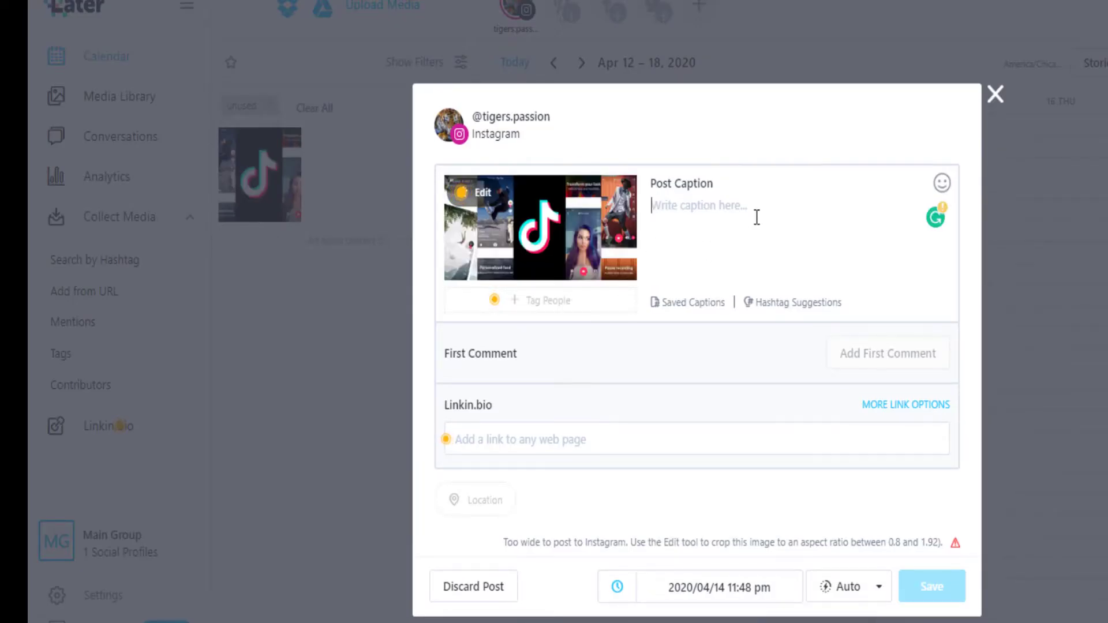
pyautogui.click(756, 218)
pyautogui.click(993, 92)
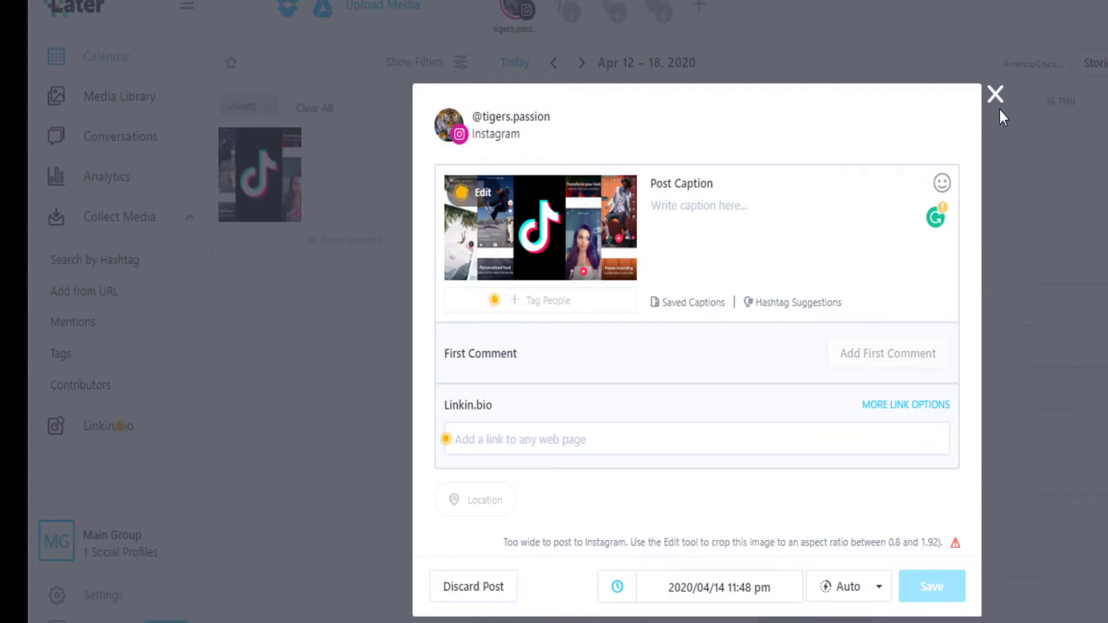
pyautogui.click(998, 100)
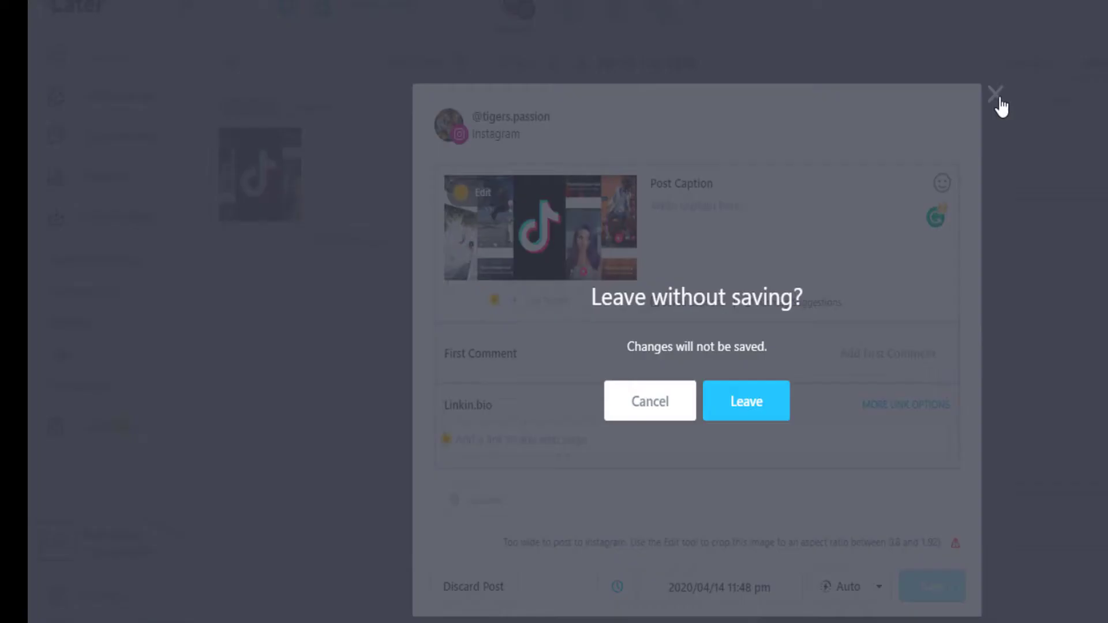
pyautogui.click(758, 413)
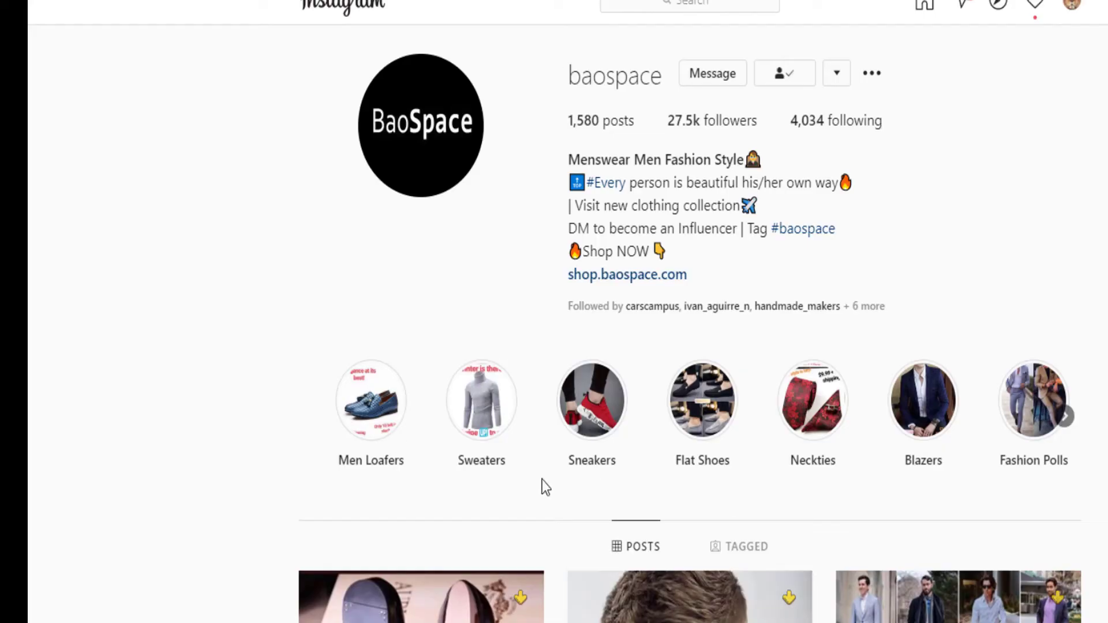
# Look through the posts on the baospace Instagram profile
pyautogui.scroll(-15, 767, 564)
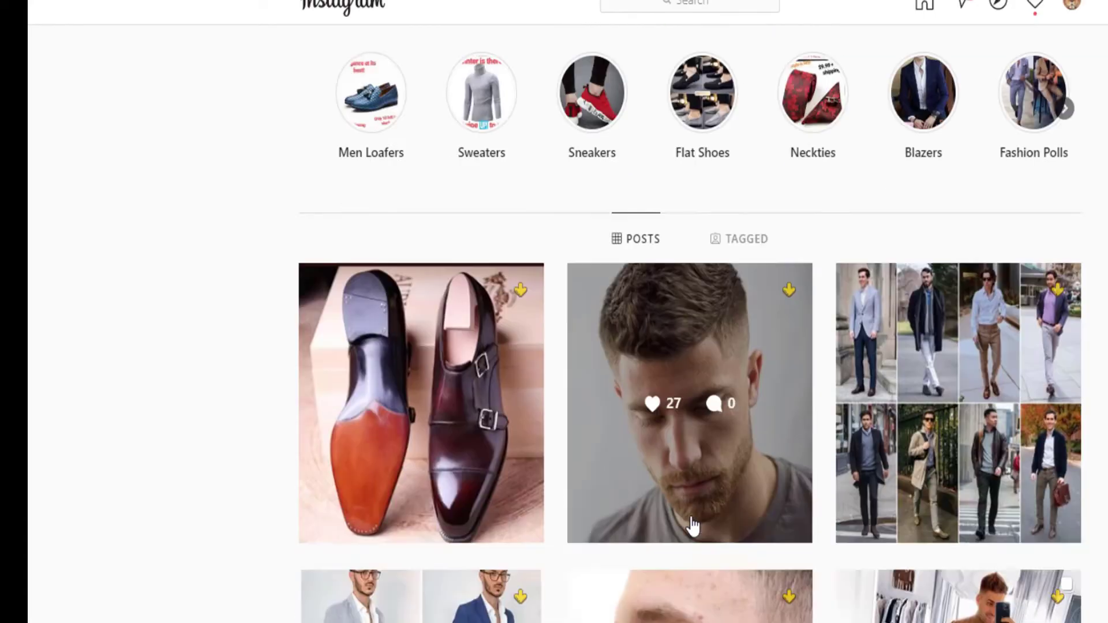
pyautogui.scroll(-4, 723, 510)
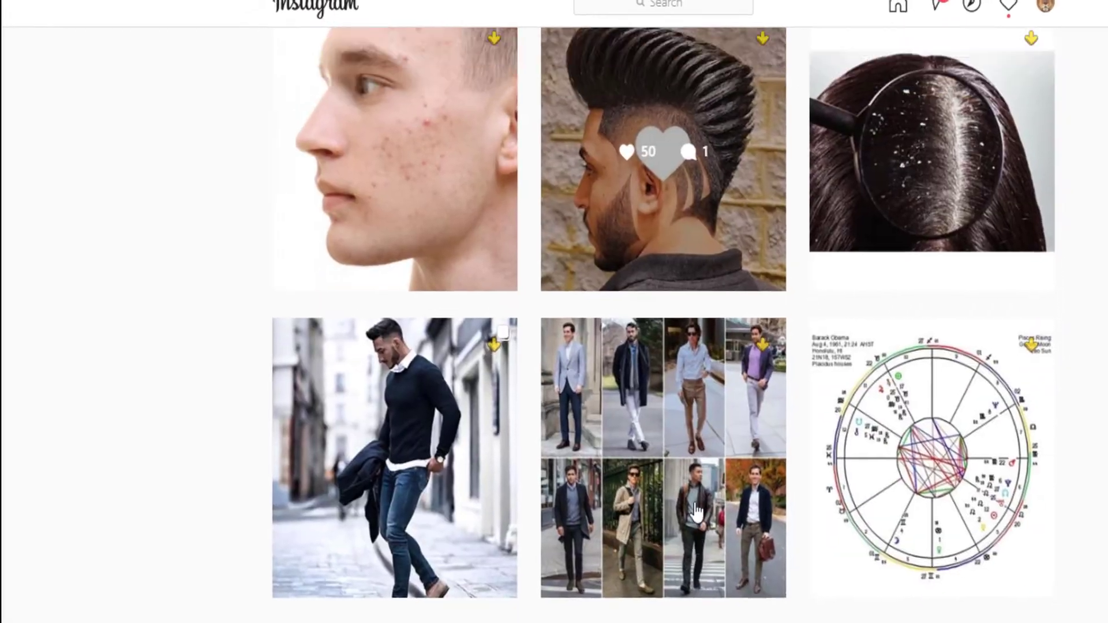
pyautogui.scroll(10, 723, 511)
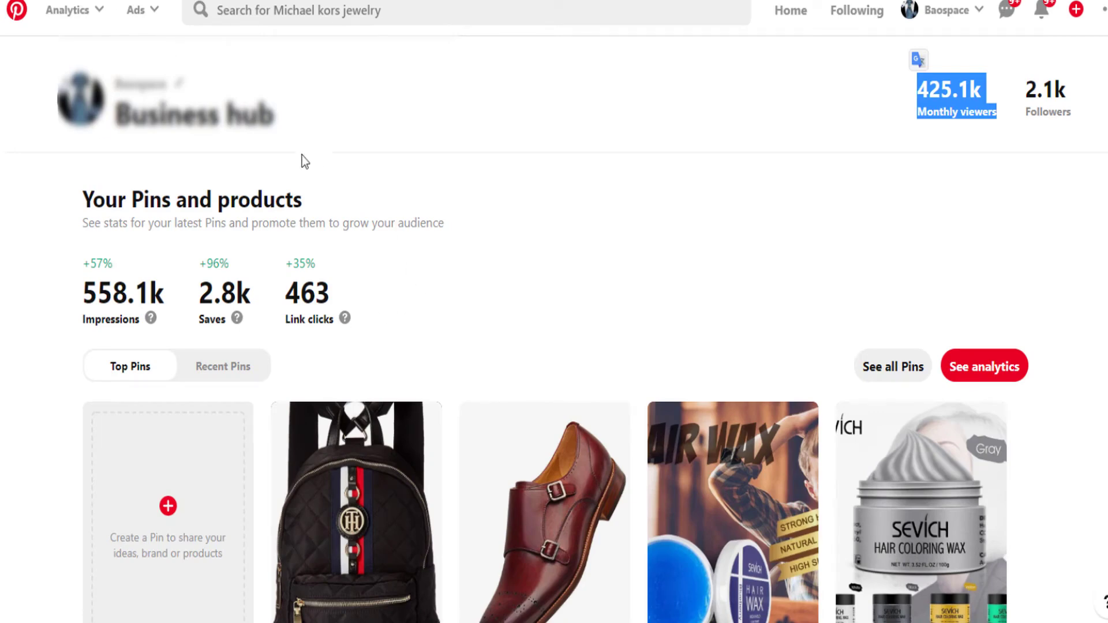
# Highlight the monthly viewers figure on the Baospace Pinterest Business hub
pyautogui.click(968, 150)
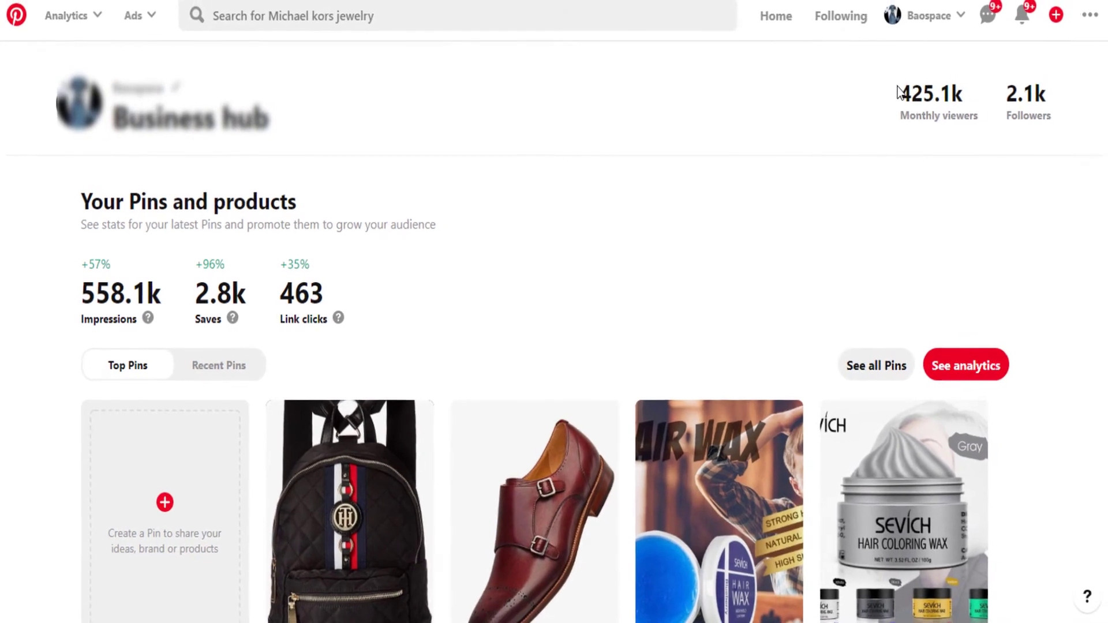
pyautogui.moveTo(901, 89); pyautogui.dragTo(980, 87)
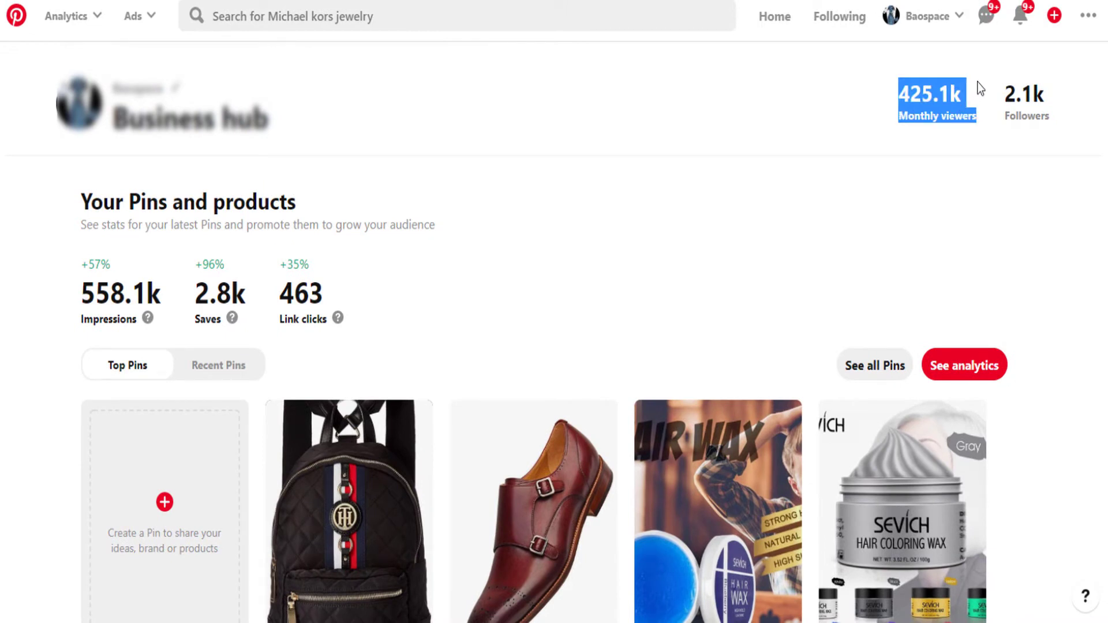
pyautogui.moveTo(980, 88); pyautogui.dragTo(979, 87)
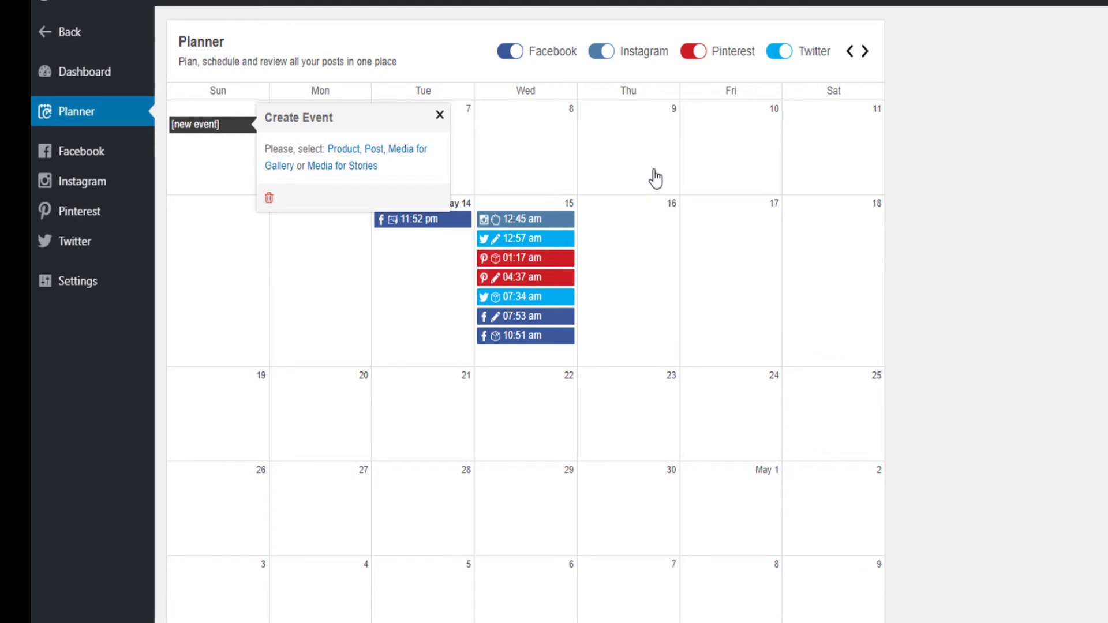
# Dismiss the unsaved event on Sunday the 5th and reopen the Social Rabbit planner from the main WordPress navigation
pyautogui.click(441, 116)
pyautogui.moveTo(81, 283)
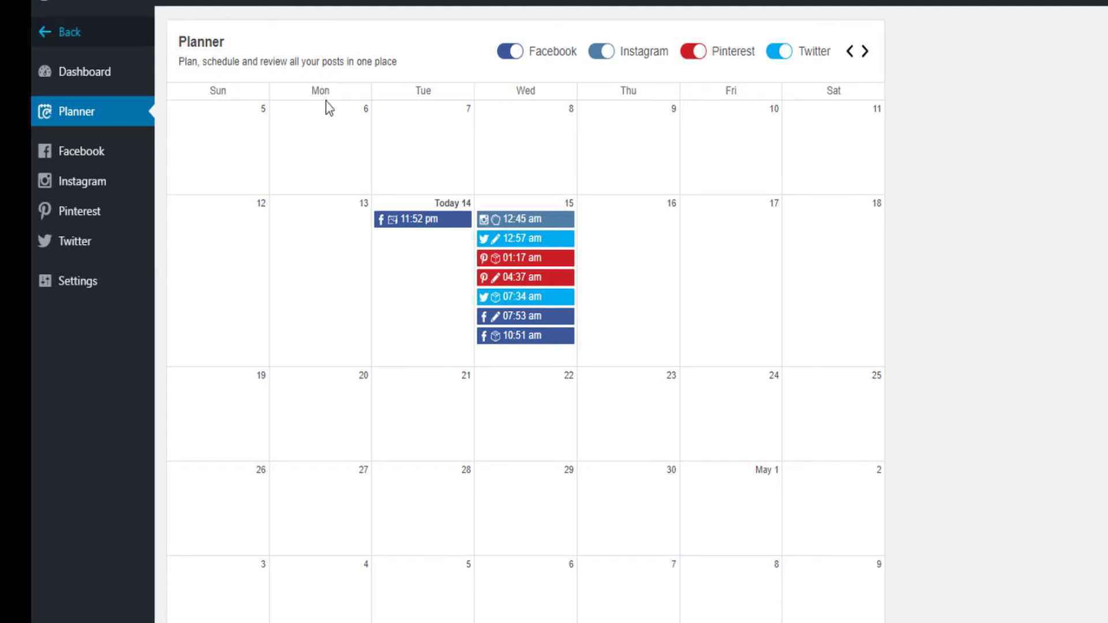
pyautogui.click(47, 44)
pyautogui.scroll(-5, 109, 341)
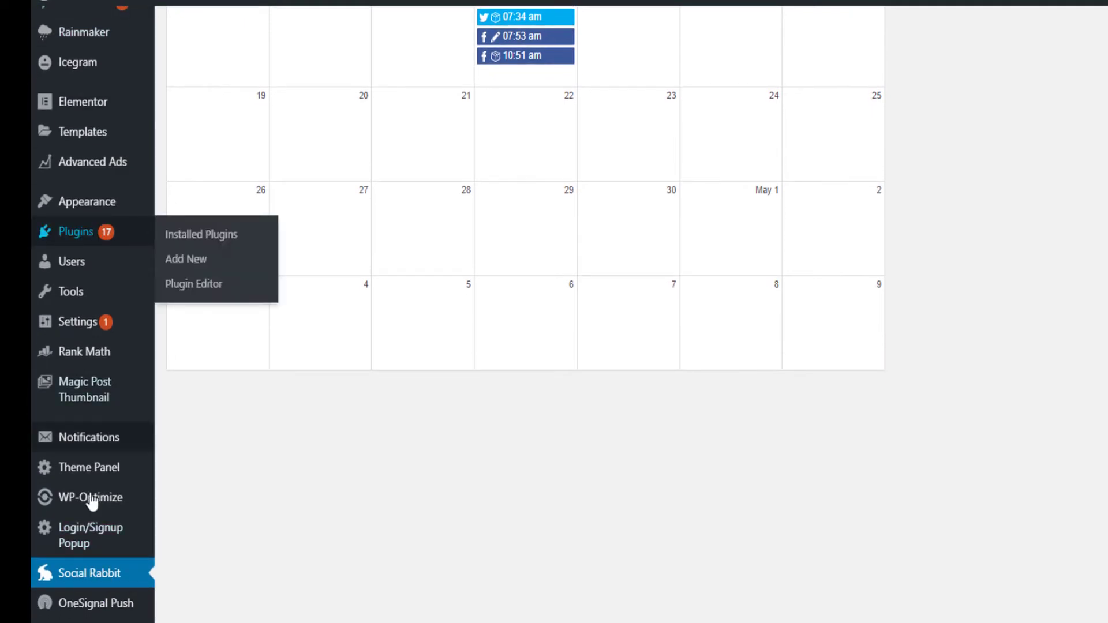
pyautogui.click(105, 586)
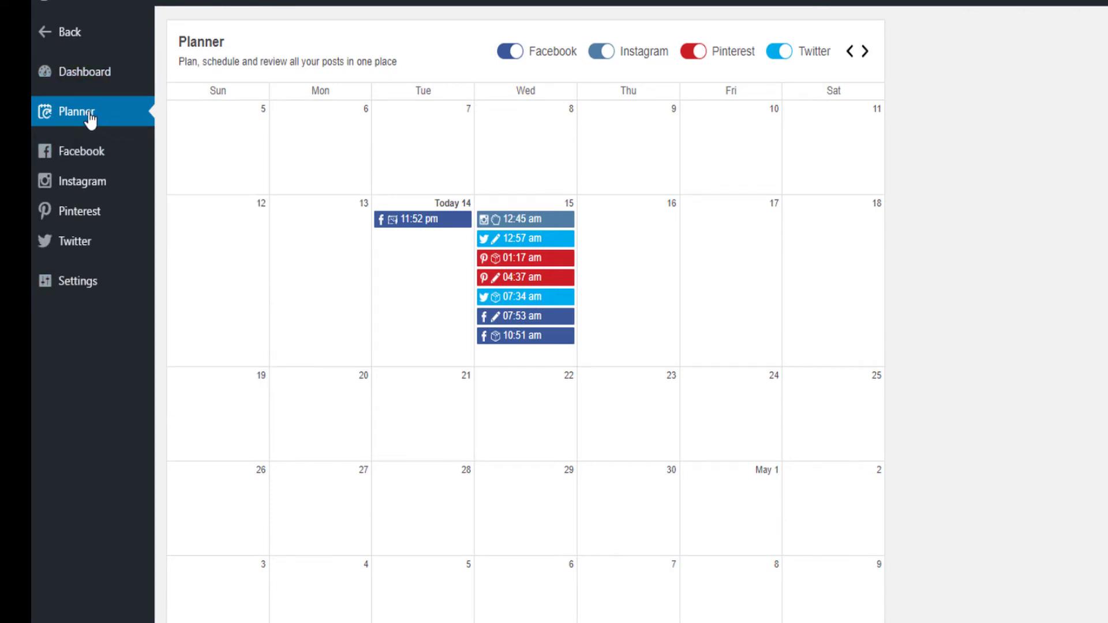
# Look over the social network options of Social Rabbit and open its Media Gallery settings
pyautogui.moveTo(75, 163)
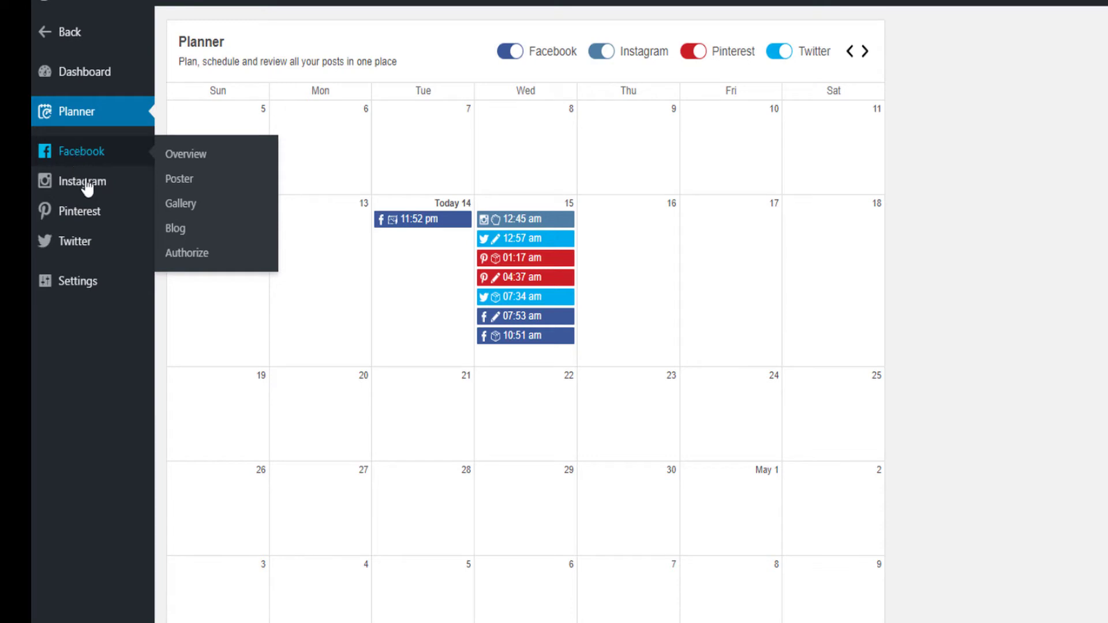
pyautogui.moveTo(88, 251)
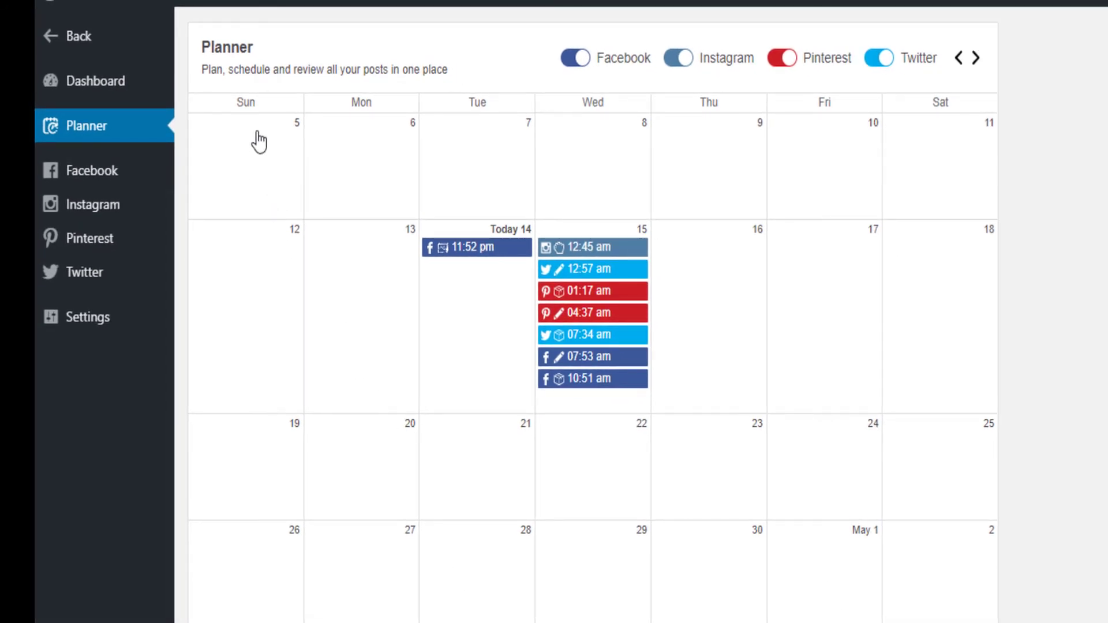
pyautogui.moveTo(111, 314)
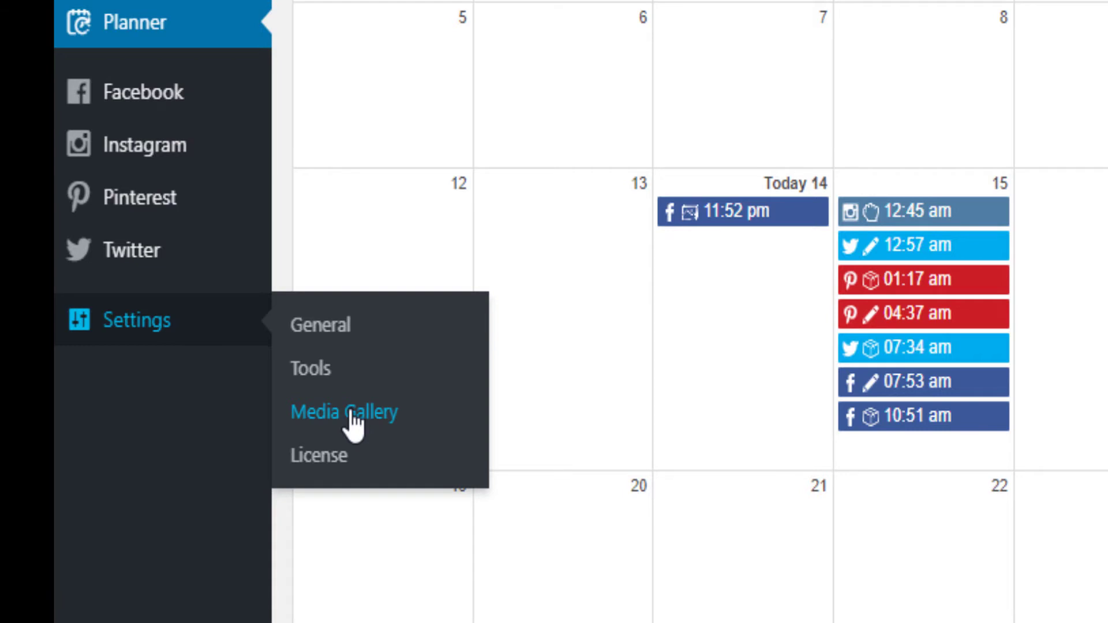
pyautogui.click(354, 415)
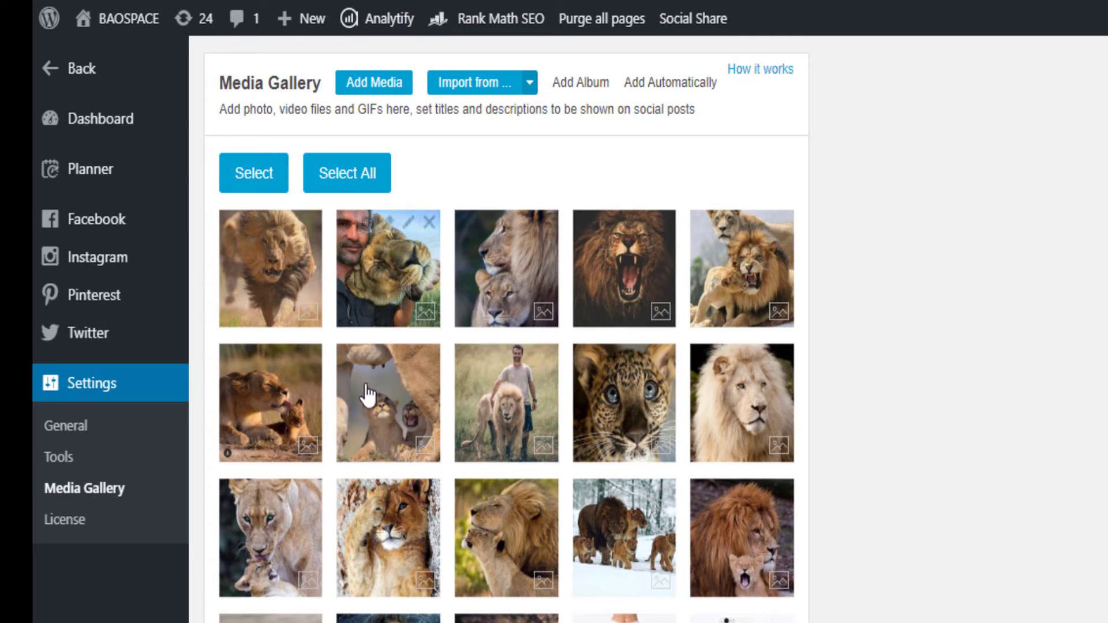
# Examine the file upload option for adding media to the gallery, and leave it without uploading anything
pyautogui.click(378, 87)
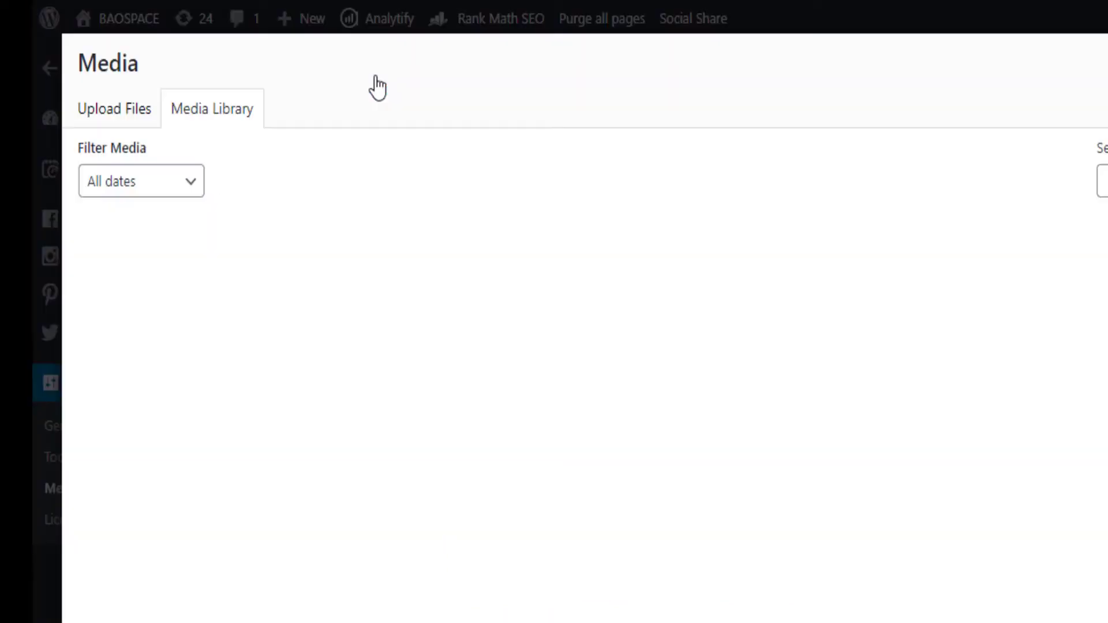
pyautogui.click(108, 118)
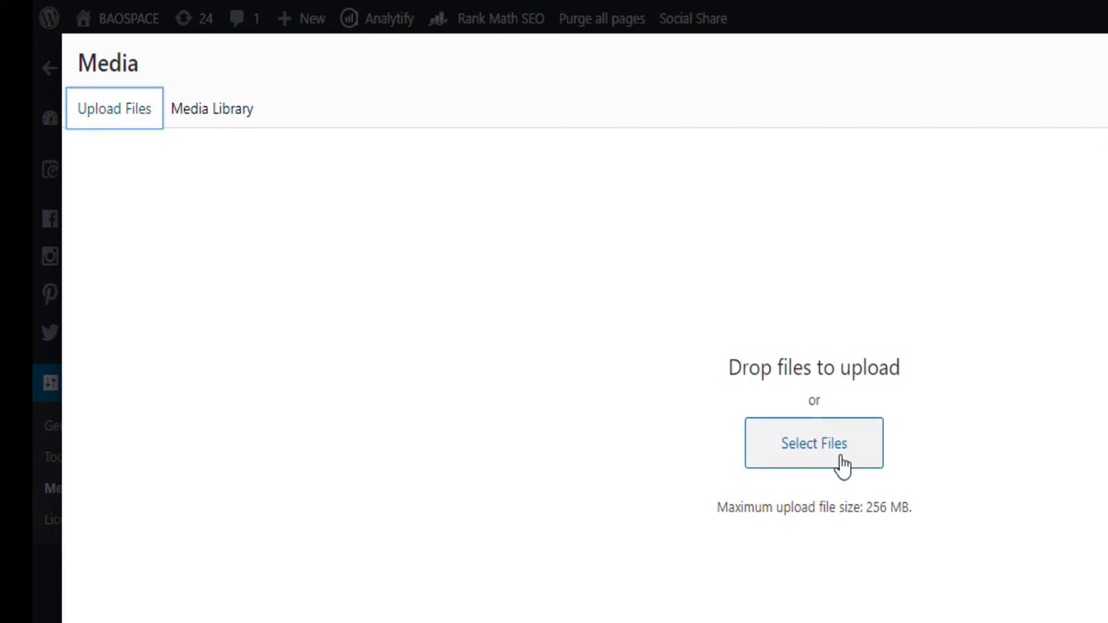
pyautogui.press('Escape')
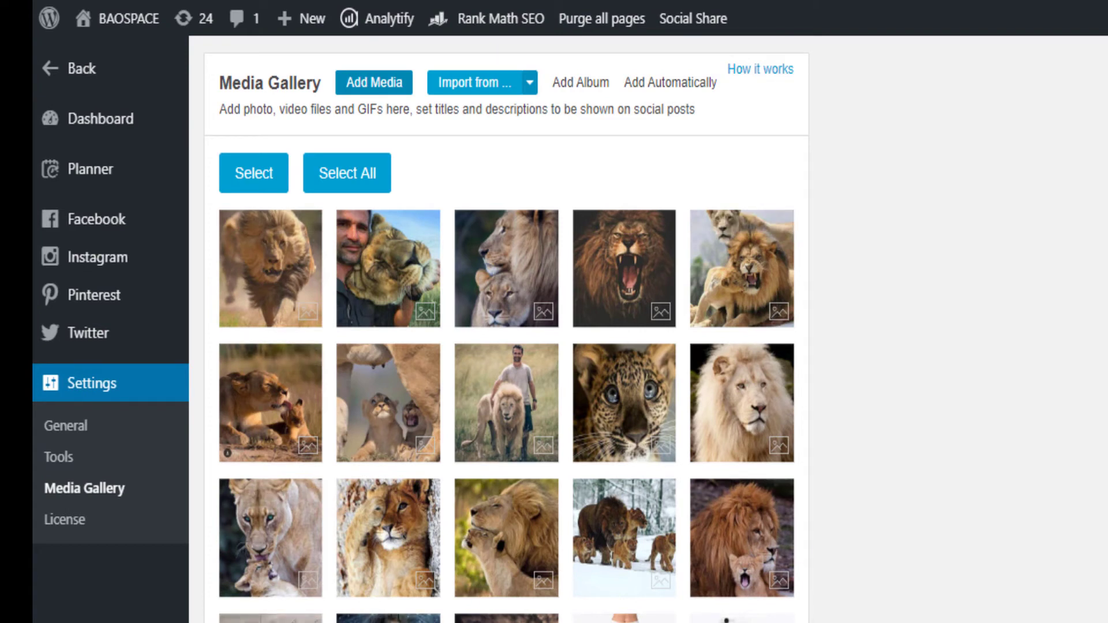
# Return to the Planner and review the Facebook, Instagram, Pinterest and Twitter options, including account authorization
pyautogui.moveTo(493, 276)
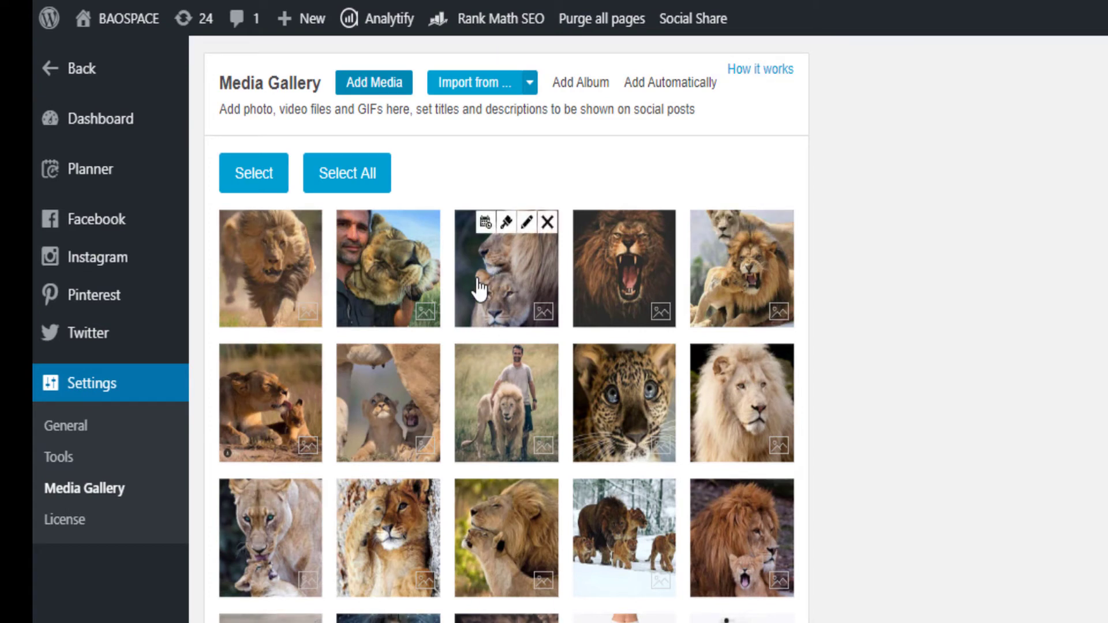
pyautogui.click(93, 171)
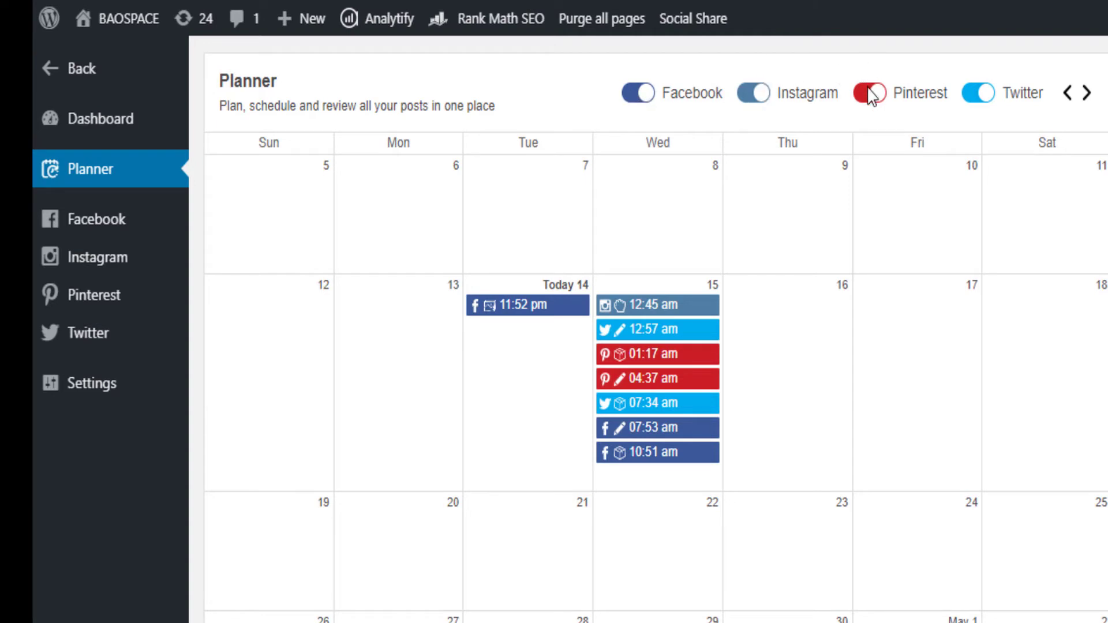
pyautogui.moveTo(124, 221)
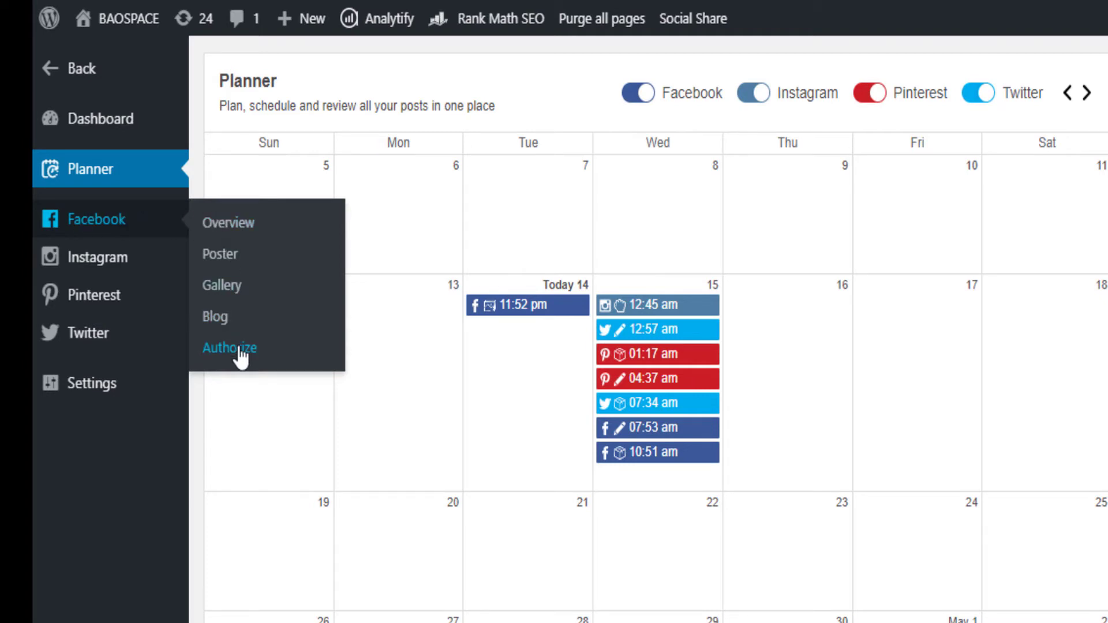
pyautogui.moveTo(127, 261)
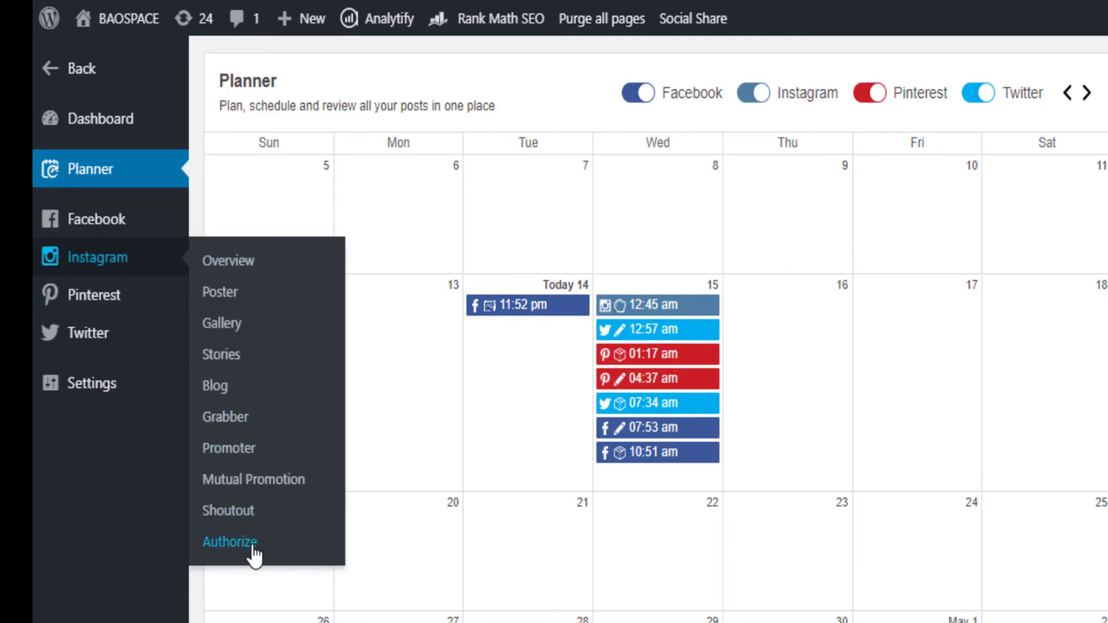
pyautogui.moveTo(148, 297)
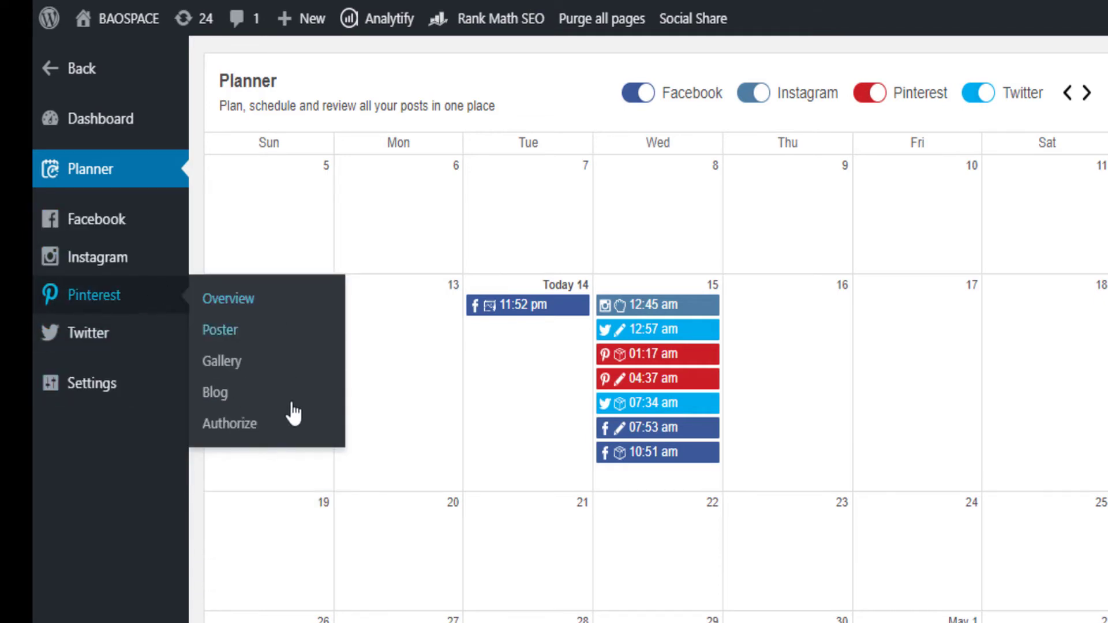
pyautogui.moveTo(136, 346)
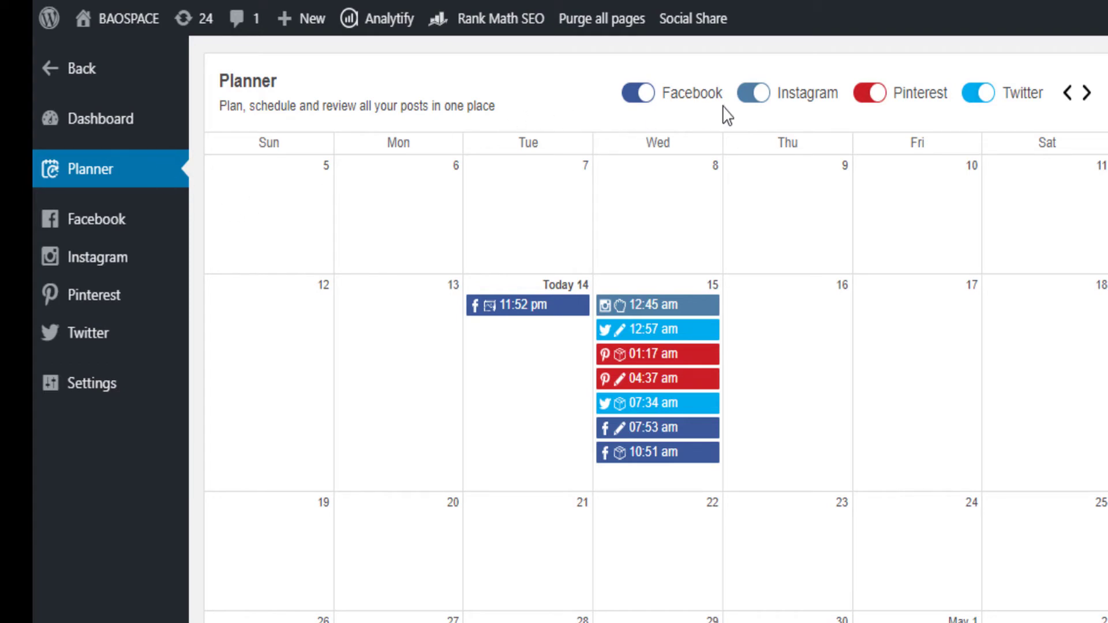
# Start a Media for Gallery event on Sunday the 5th using the roaring lion image
pyautogui.click(261, 196)
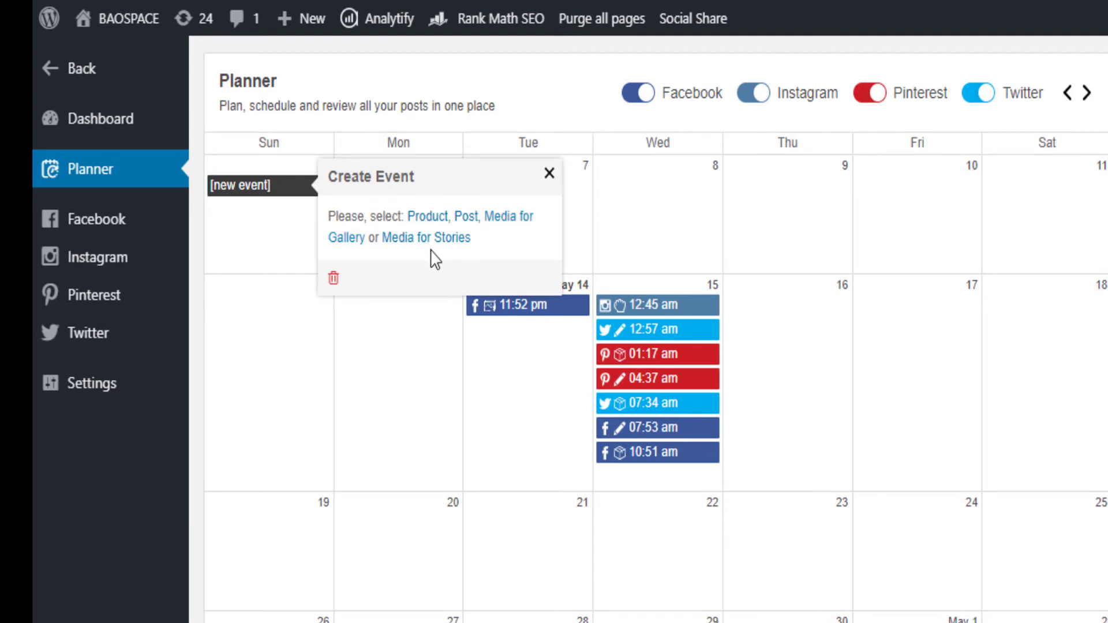
pyautogui.click(525, 221)
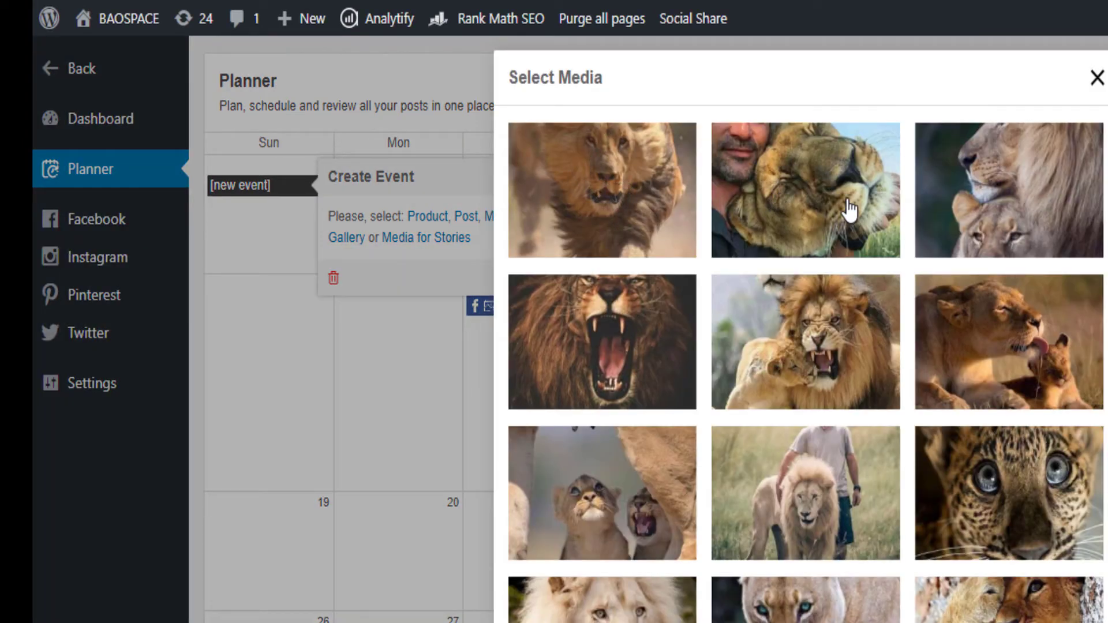
pyautogui.click(646, 349)
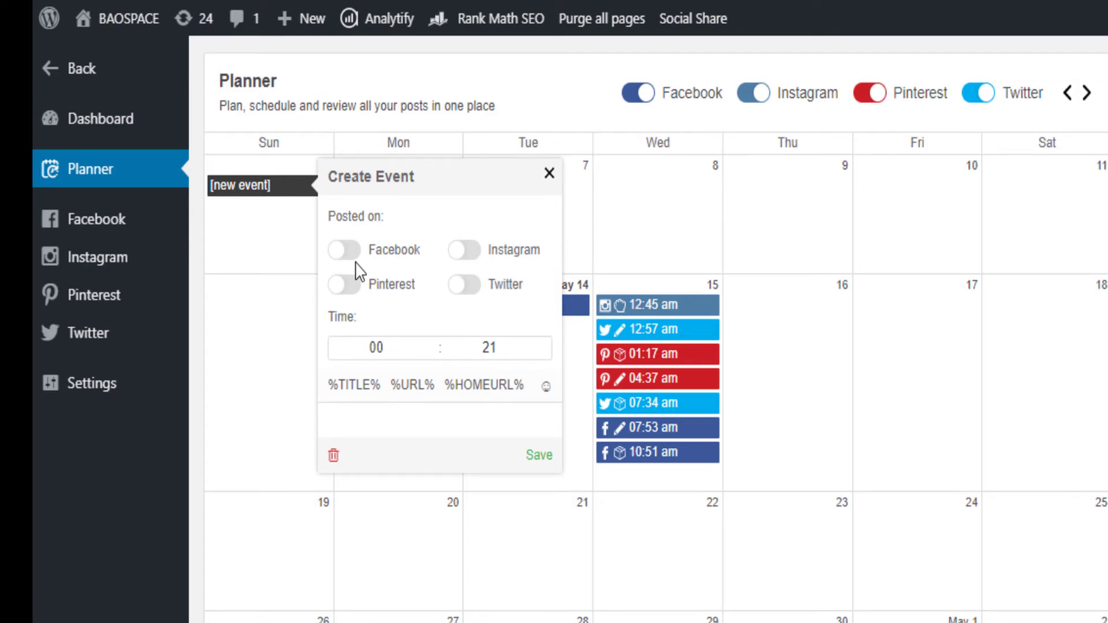
# Enable Facebook, Instagram and Pinterest as posting destinations for the event, leaving Twitter off
pyautogui.click(345, 253)
pyautogui.click(466, 250)
pyautogui.click(338, 287)
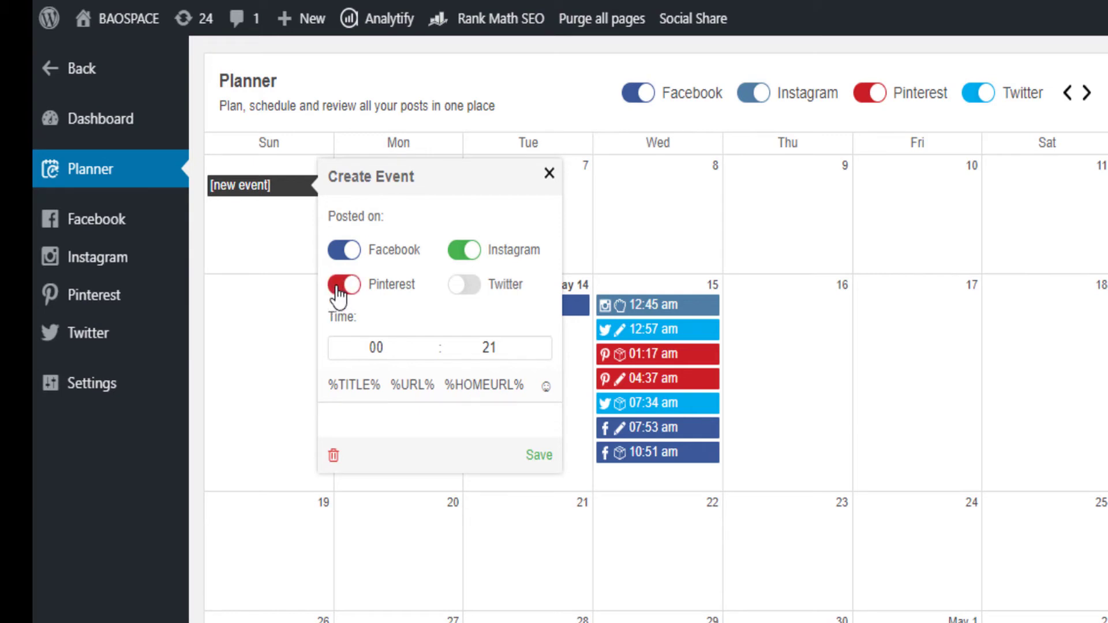
pyautogui.click(470, 287)
pyautogui.click(470, 288)
# Set the event's posting time to 08:00
pyautogui.moveTo(384, 347); pyautogui.dragTo(380, 347)
pyautogui.click(425, 352)
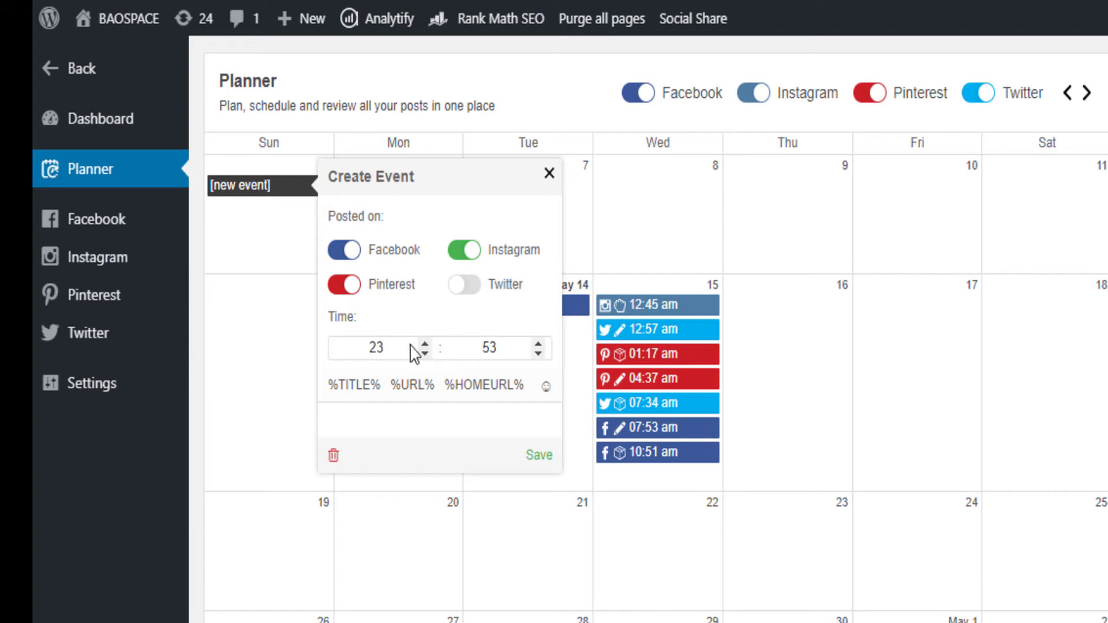
pyautogui.moveTo(383, 347); pyautogui.dragTo(365, 347)
pyautogui.click(364, 347)
pyautogui.press('Down')
pyautogui.click(424, 353)
pyautogui.click(425, 353)
pyautogui.click(425, 344)
pyautogui.click(425, 344)
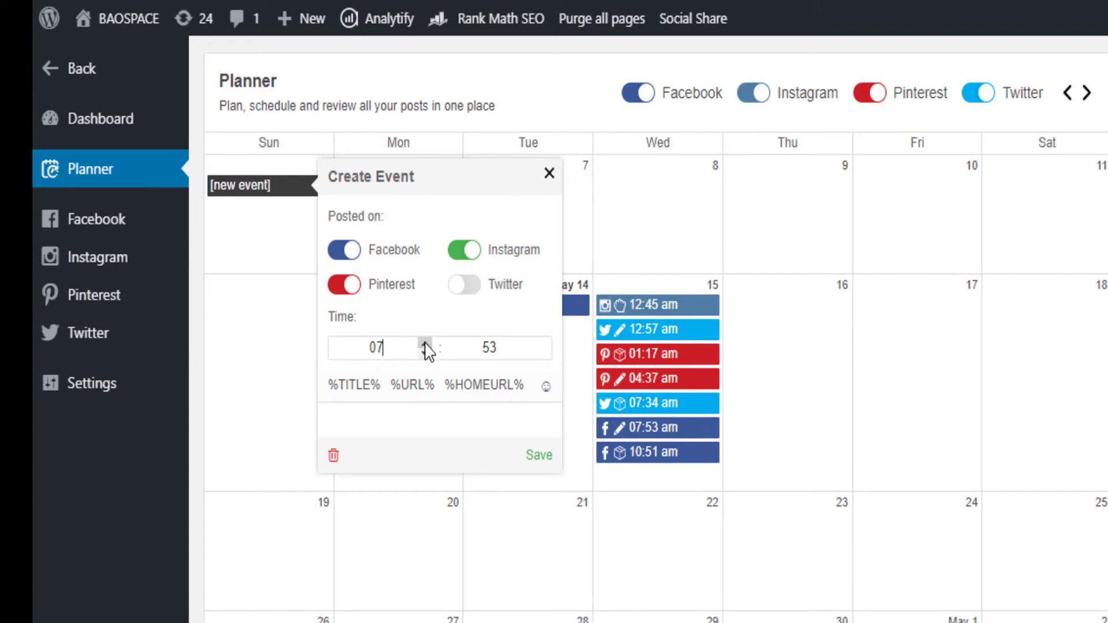
pyautogui.click(538, 345)
pyautogui.click(538, 345)
pyautogui.click(538, 344)
pyautogui.click(538, 353)
pyautogui.click(539, 354)
pyautogui.click(539, 353)
pyautogui.click(539, 353)
pyautogui.click(538, 354)
pyautogui.click(539, 353)
# Enter the caption "rate this 1-10? #lion #lionroyal" for the event and save it
pyautogui.click(422, 423)
pyautogui.write('T')
pyautogui.press('BackSpace')
pyautogui.write('spfg')
pyautogui.press('BackSpace')
pyautogui.press('BackSpace')
pyautogui.press('BackSpace')
pyautogui.press('BackSpace')
pyautogui.write('How')
pyautogui.press('BackSpace')
pyautogui.press('BackSpace')
pyautogui.press('BackSpace')
pyautogui.write('rate this 1-110')
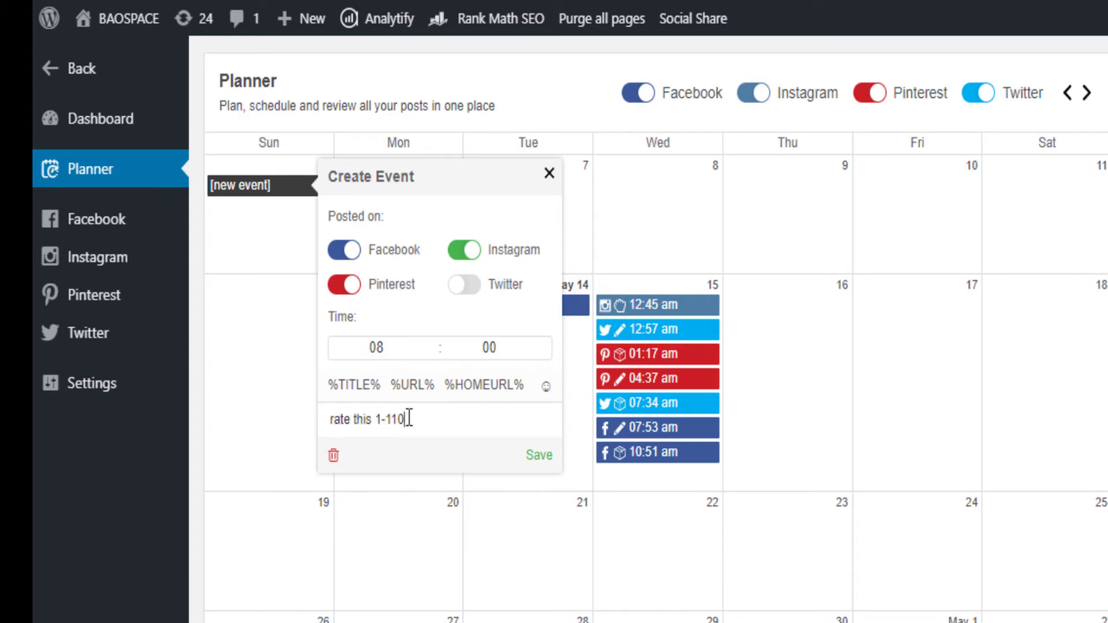
pyautogui.press('BackSpace')
pyautogui.press('BackSpace')
pyautogui.write('0? #lion #lionroyal')
pyautogui.click(538, 462)
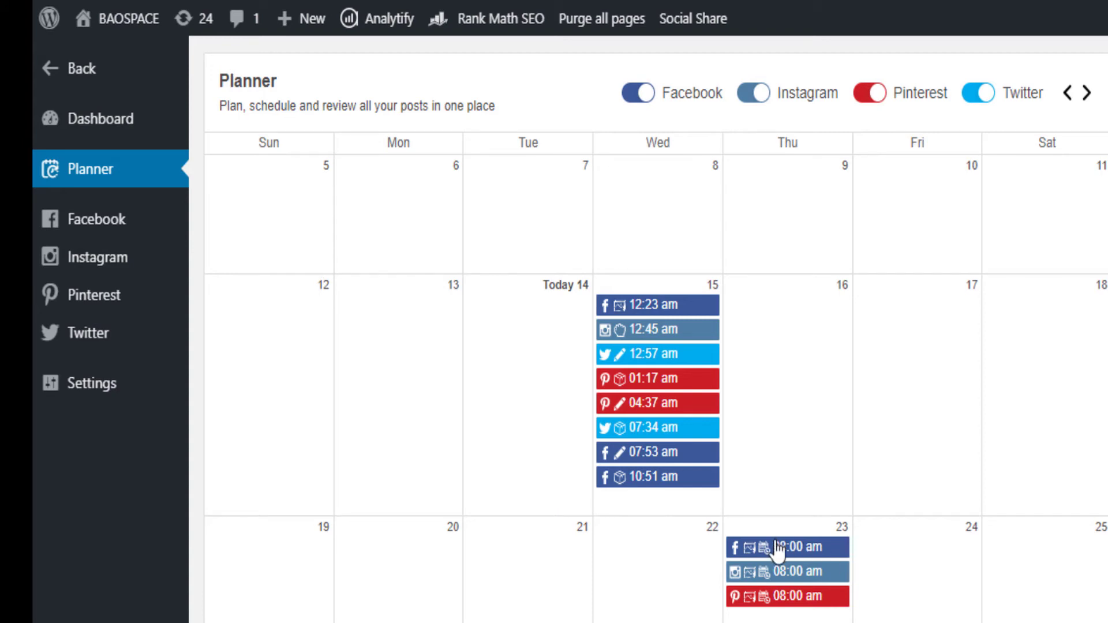
# Review the image, time and caption of the 08:00 am Facebook gallery post scheduled on Thursday the 23rd
pyautogui.moveTo(778, 545)
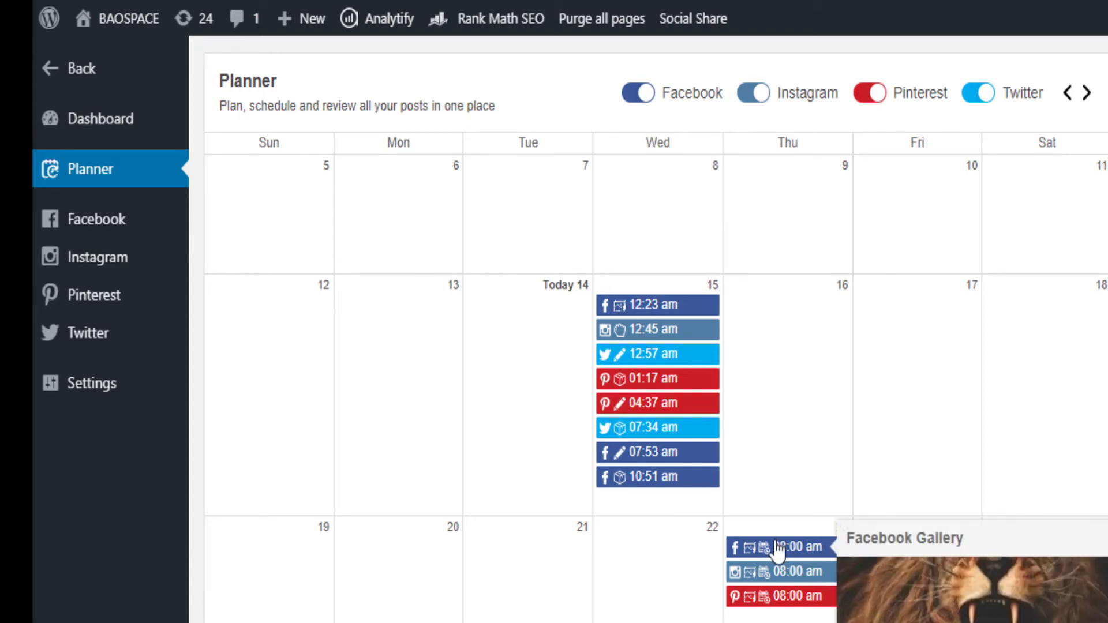
pyautogui.scroll(-5, 985, 612)
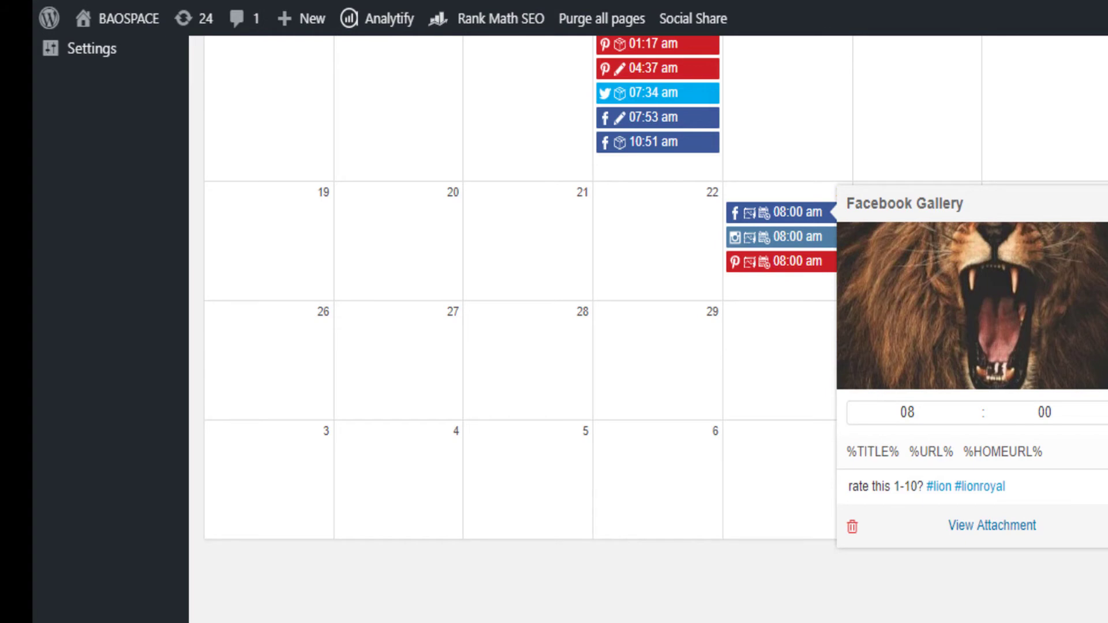
pyautogui.scroll(5, 791, 428)
pyautogui.click(791, 428)
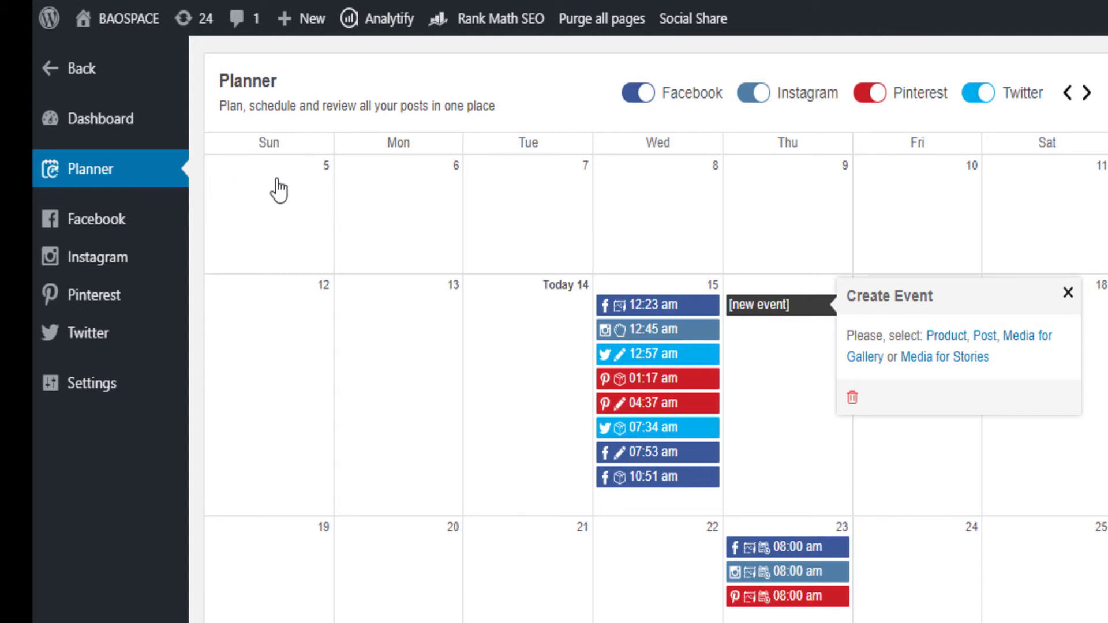
# Switch to Later and look over the hourly slots of the Apr 12 – 18, 2020 weekly calendar
pyautogui.scroll(-3, 630, 413)
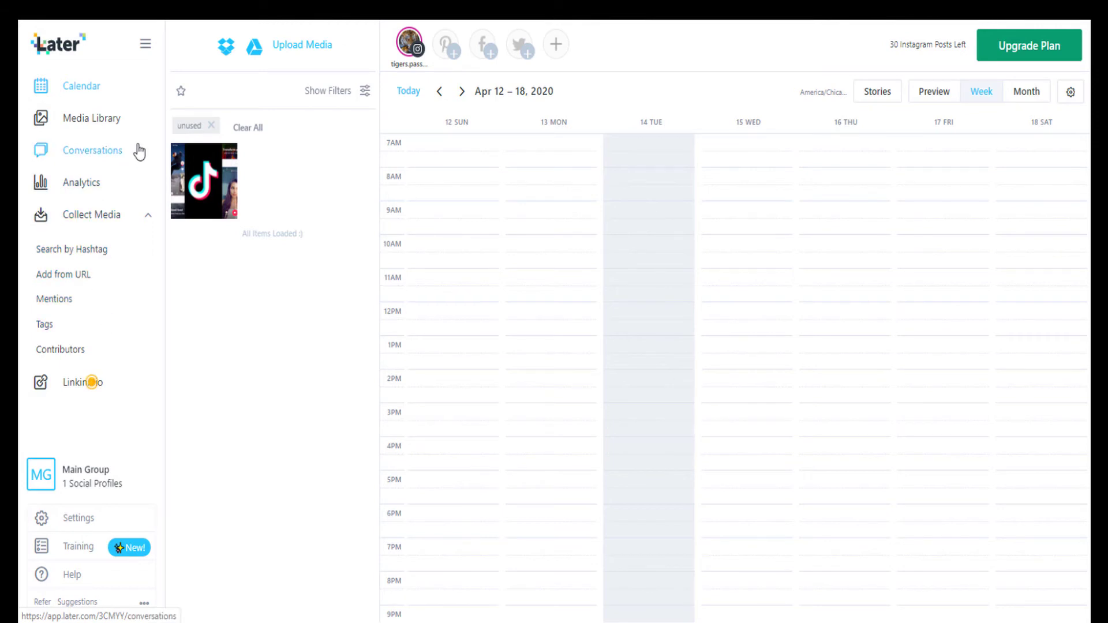
pyautogui.scroll(4, 444, 228)
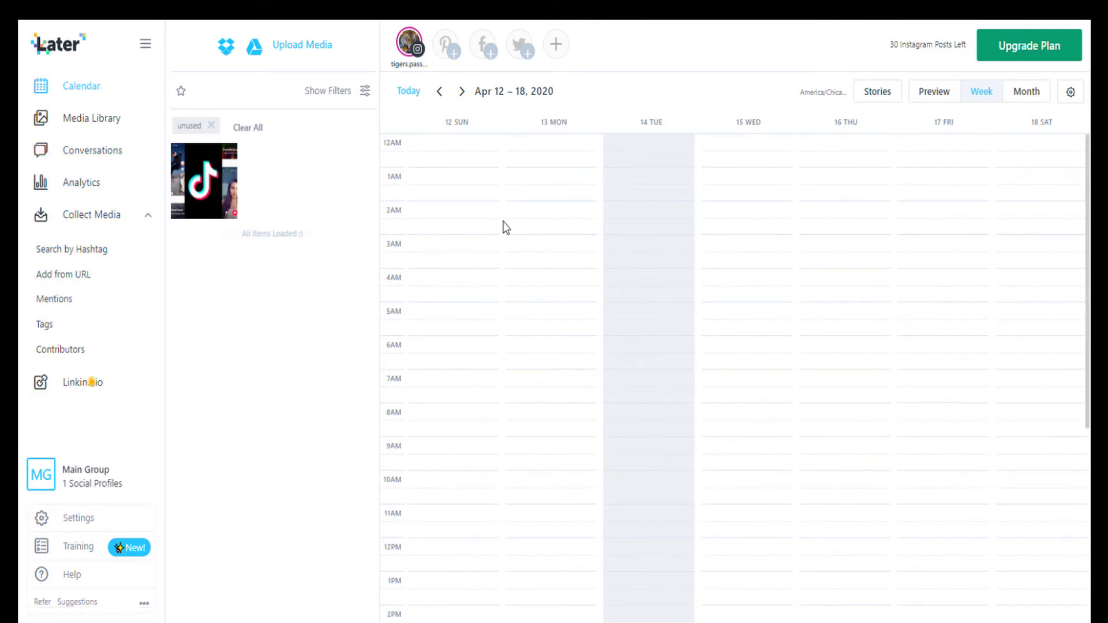
# Switch the calendar to the monthly view and upload the four soccer images from the Pictures folder to the media library
pyautogui.click(1034, 100)
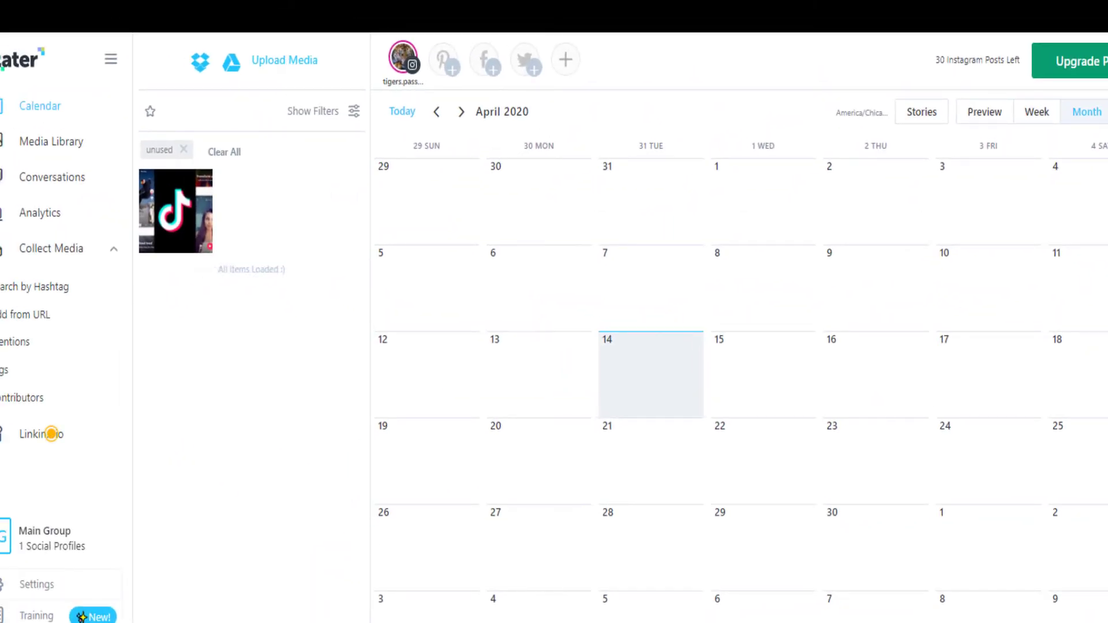
pyautogui.click(523, 592)
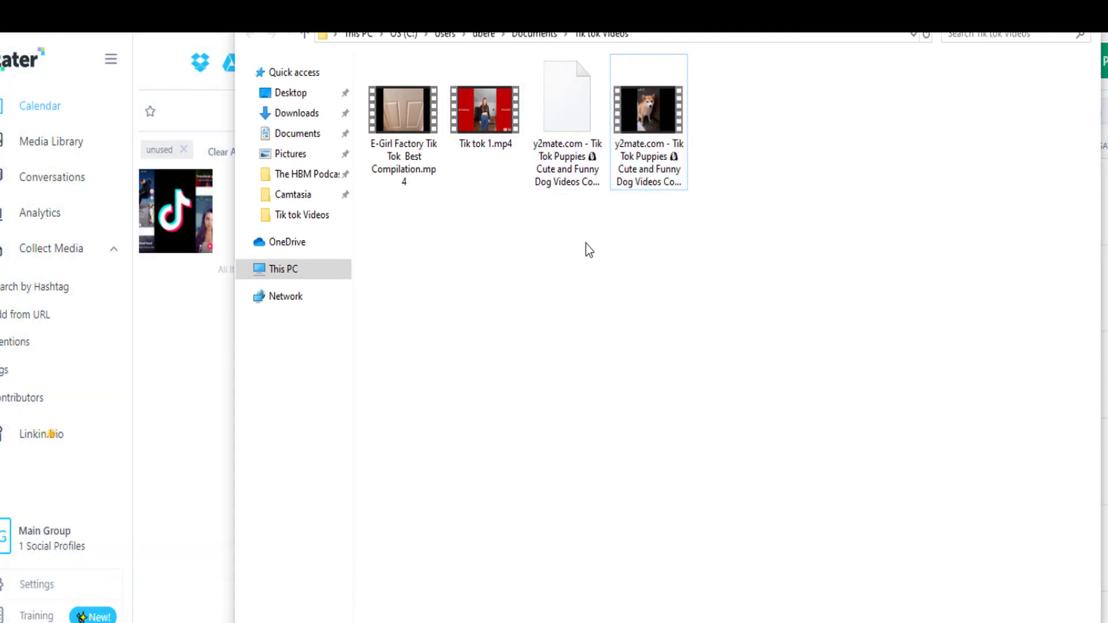
pyautogui.click(298, 155)
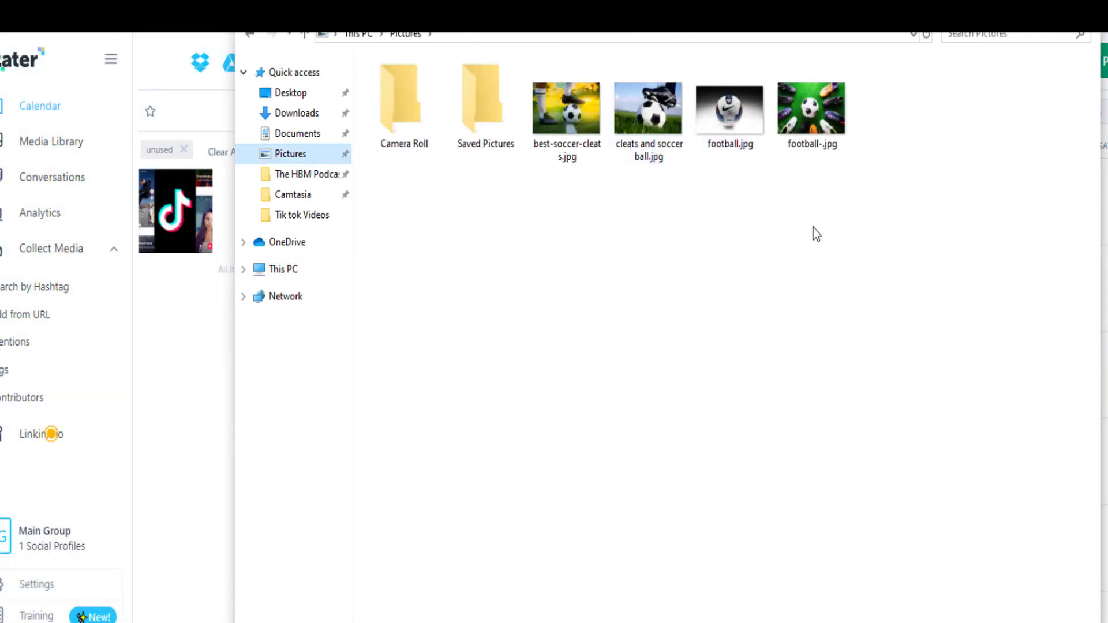
pyautogui.moveTo(817, 234); pyautogui.dragTo(589, 57)
pyautogui.moveTo(566, 110); pyautogui.dragTo(241, 400)
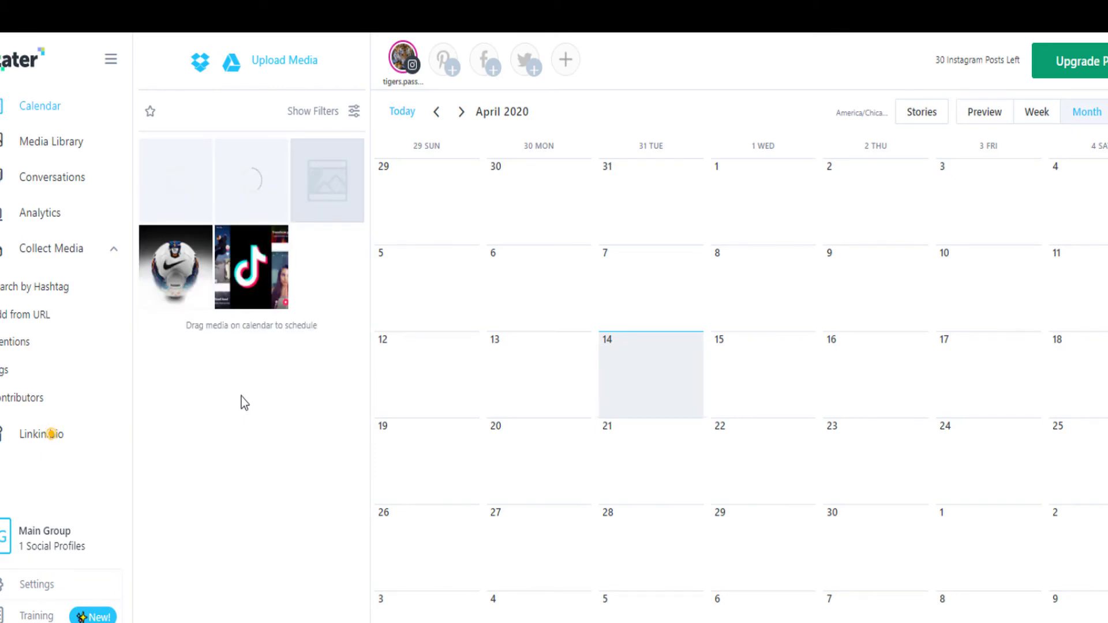
# Draft an Instagram post with the TikTok image on April 15, captioned "At Freetrepreneurs, we aim to serve you"
pyautogui.moveTo(243, 254); pyautogui.dragTo(754, 368)
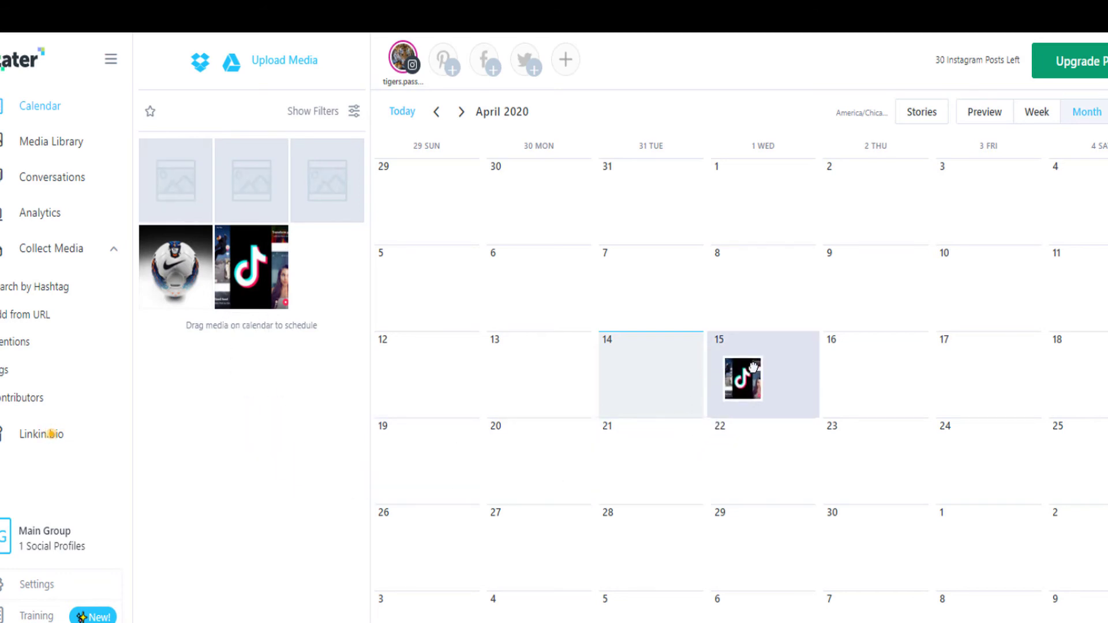
pyautogui.moveTo(754, 367); pyautogui.dragTo(754, 368)
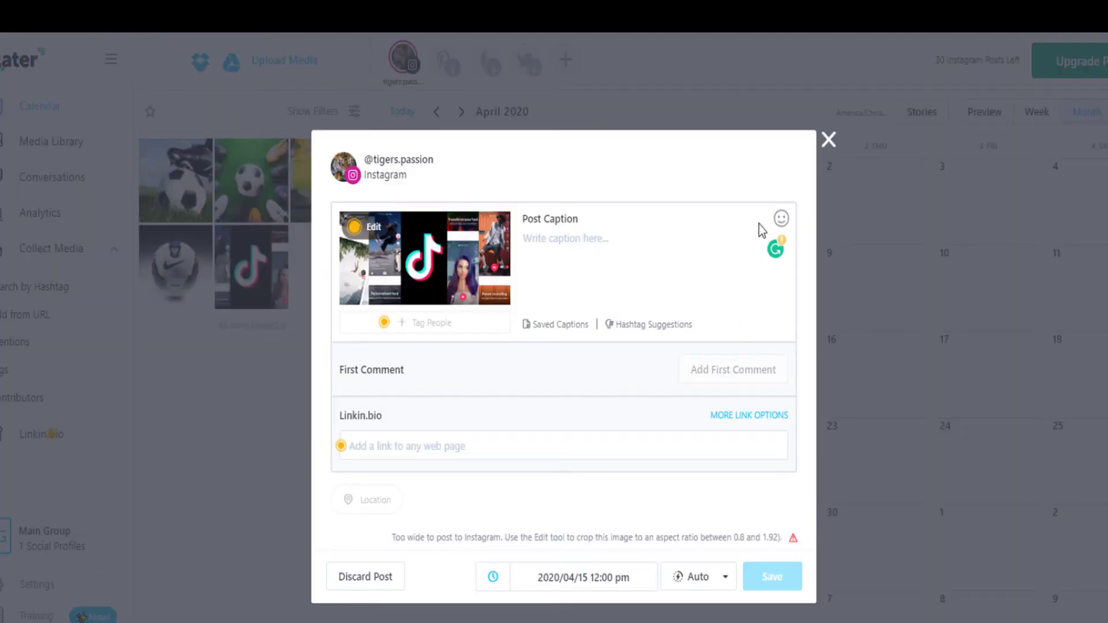
pyautogui.write('Rate')
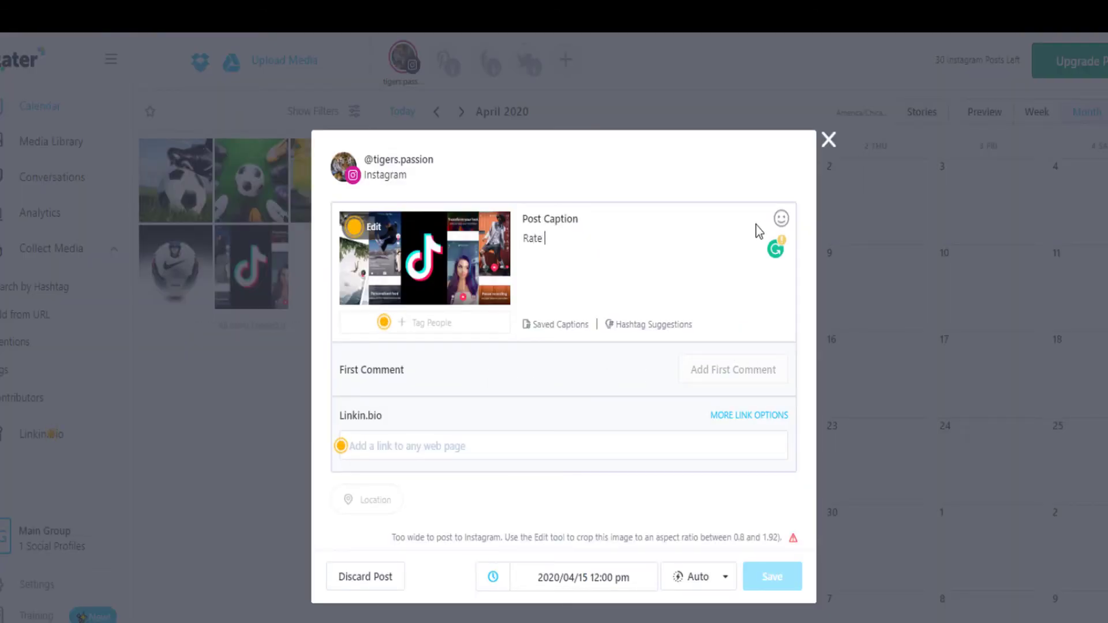
pyautogui.press('BackSpace')
pyautogui.press('BackSpace')
pyautogui.press('BackSpace')
pyautogui.write('At')
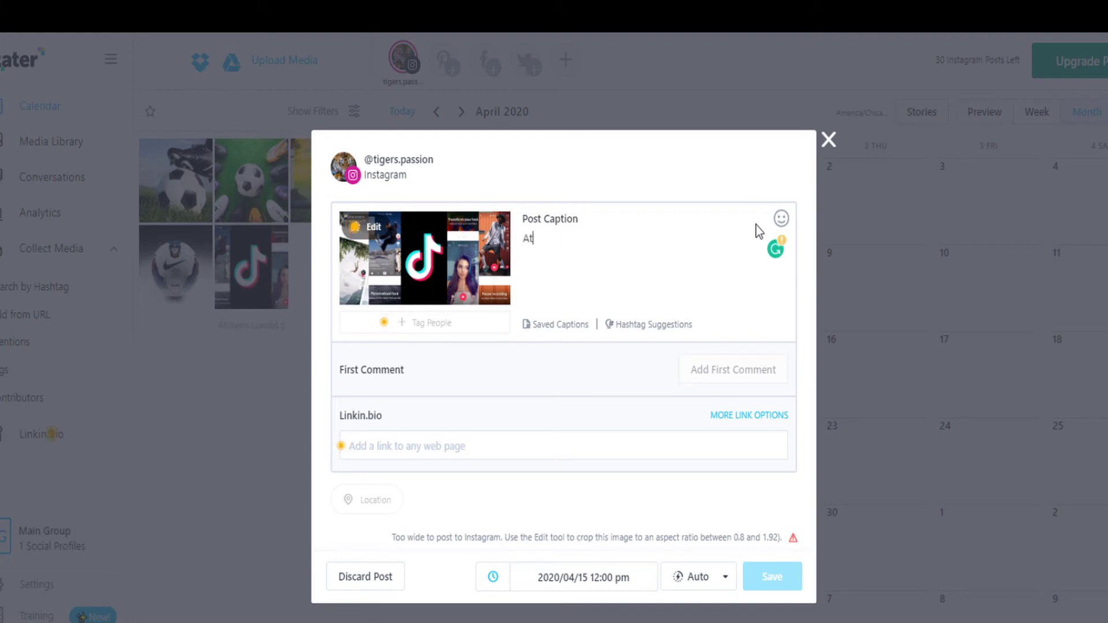
pyautogui.press('BackSpace')
pyautogui.press('BackSpace')
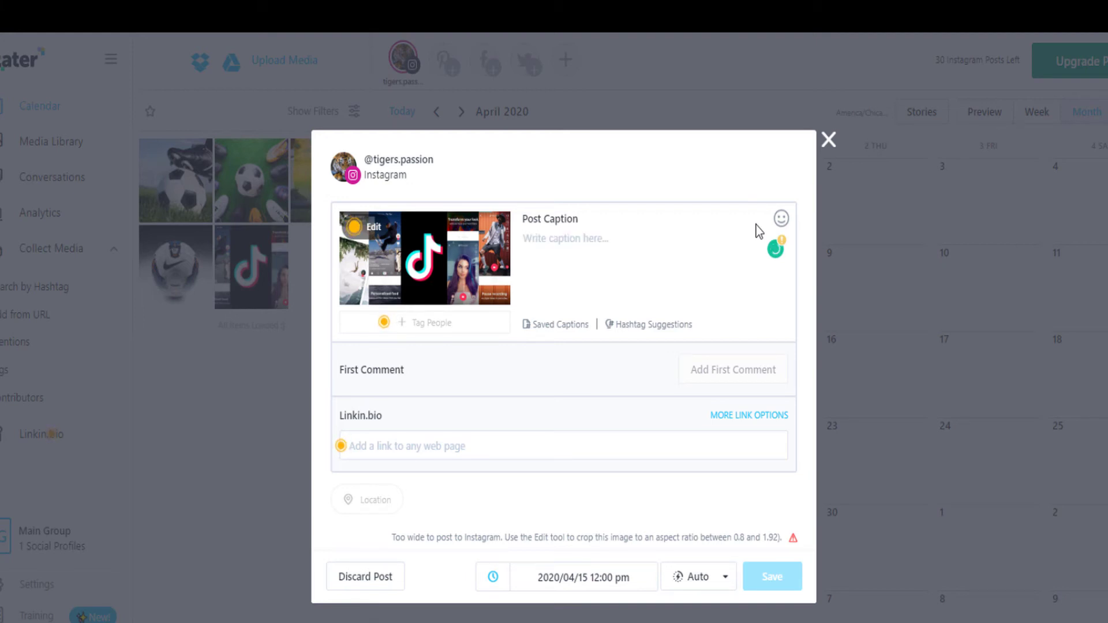
pyautogui.write('At')
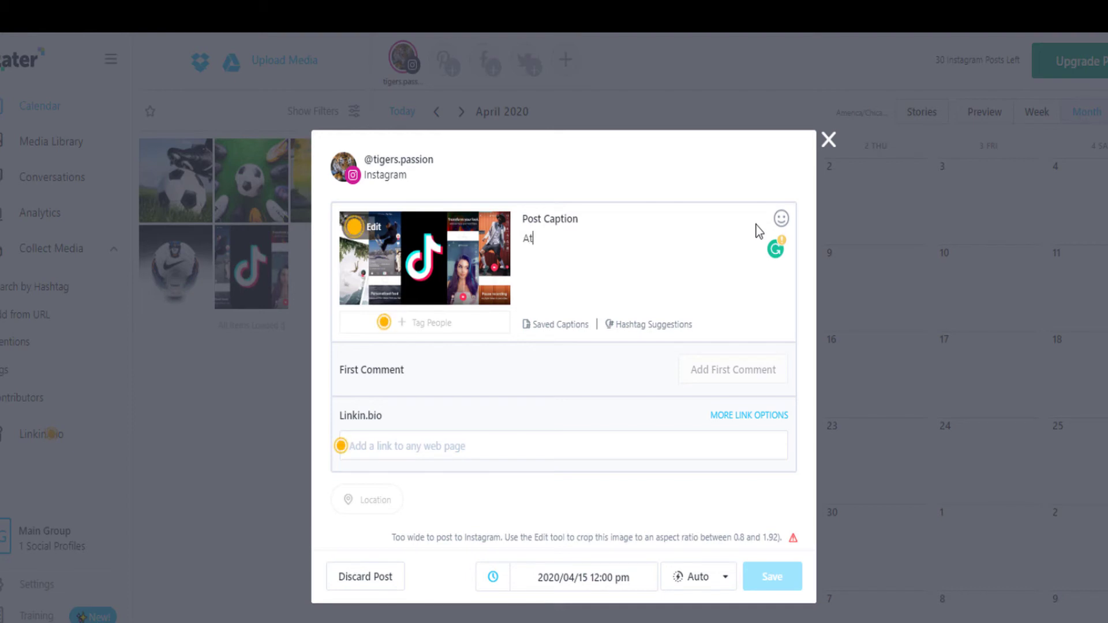
pyautogui.write(' Freetrepren')
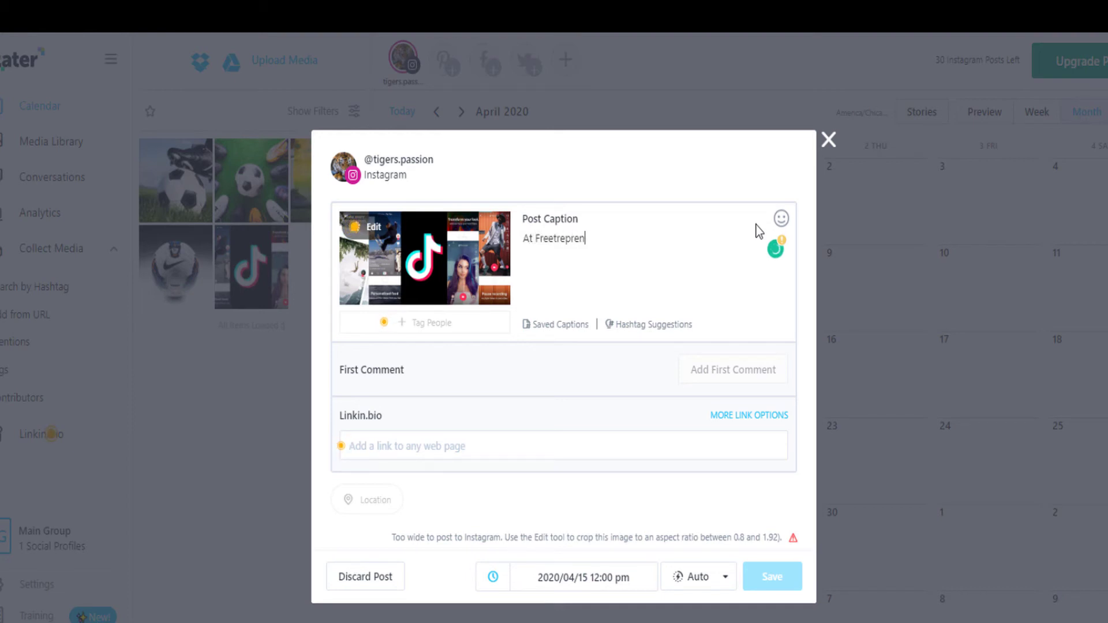
pyautogui.write('eurs, we aim to serve you')
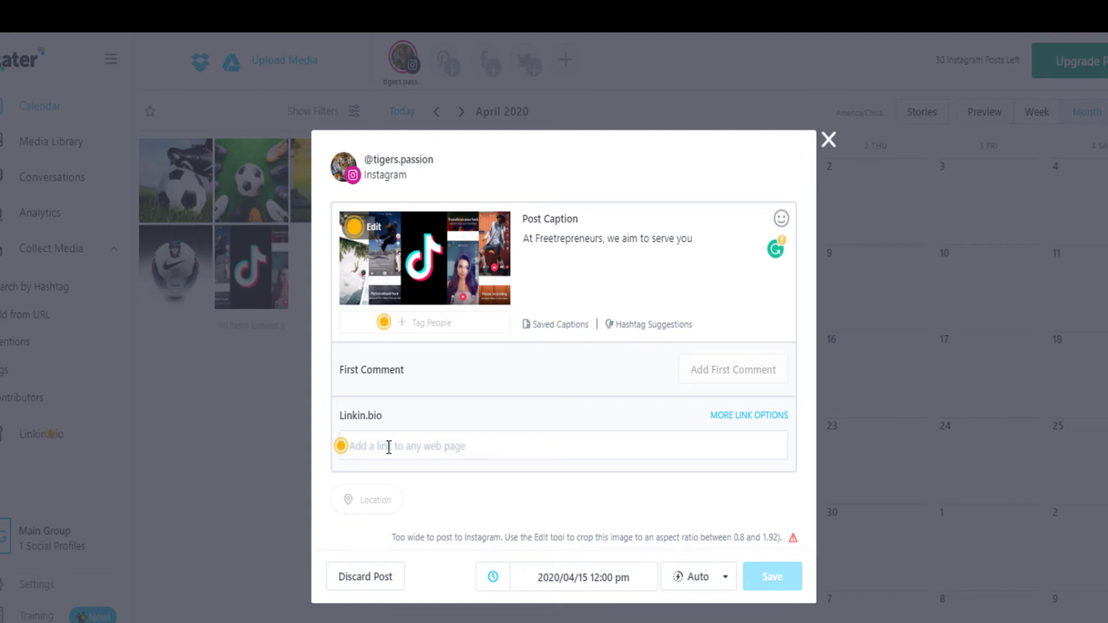
pyautogui.click(485, 449)
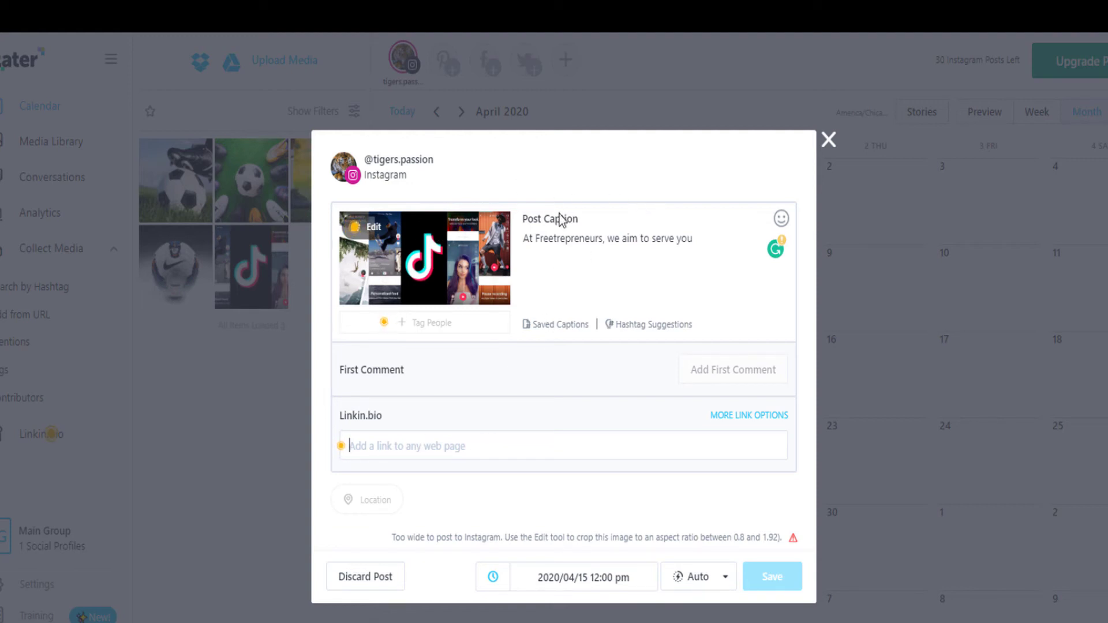
pyautogui.moveTo(710, 240); pyautogui.dragTo(553, 243)
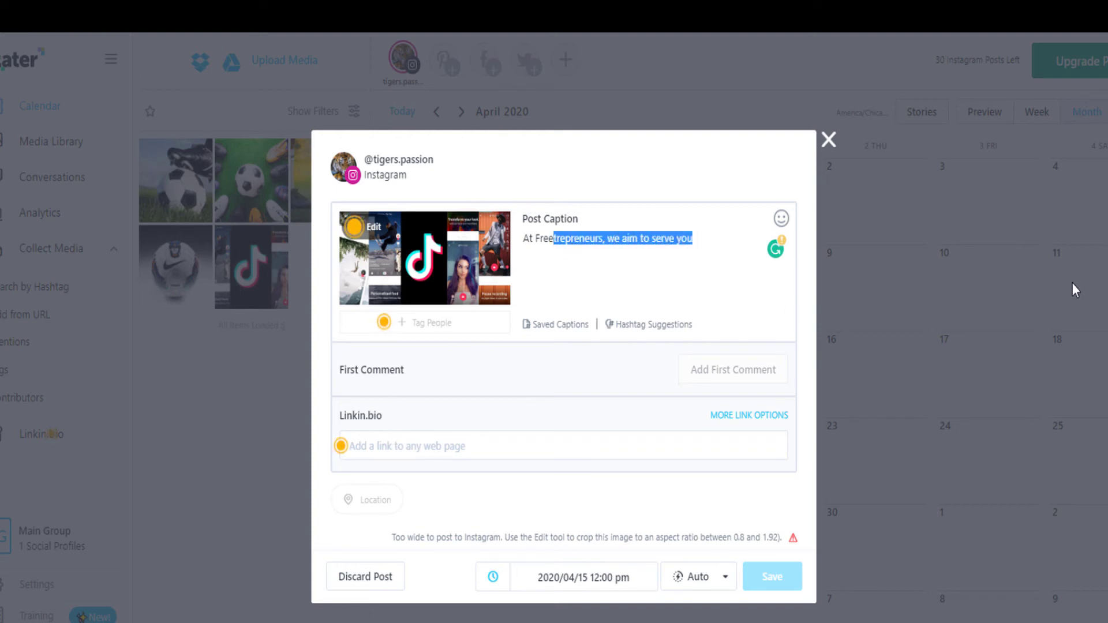
pyautogui.click(408, 450)
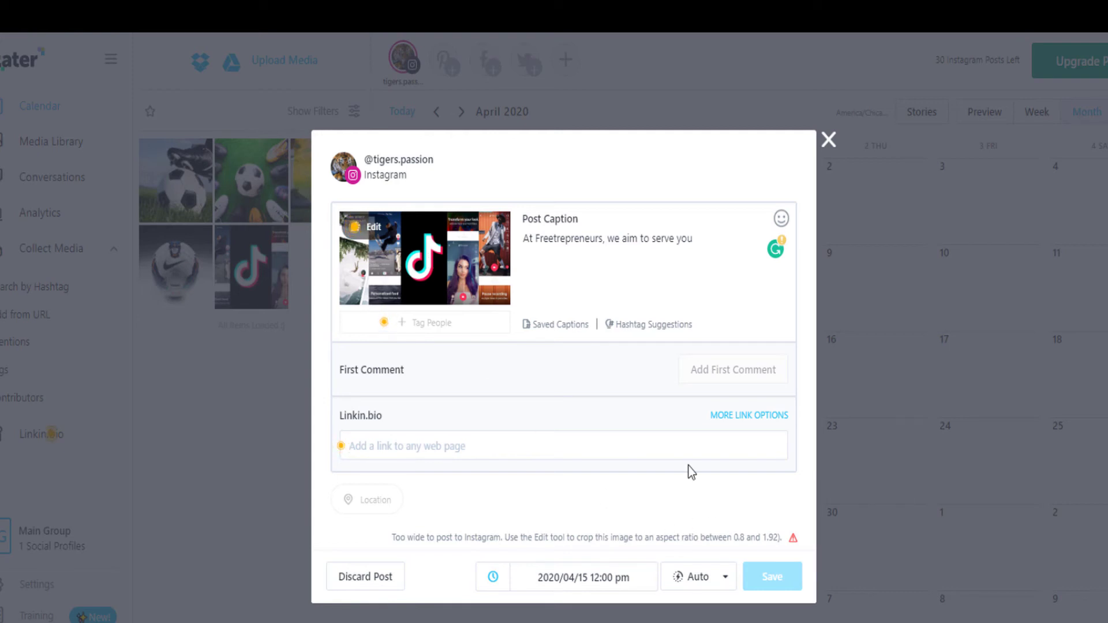
# Set the draft post's scheduled time to 10:00 am on 2020/04/15
pyautogui.click(614, 582)
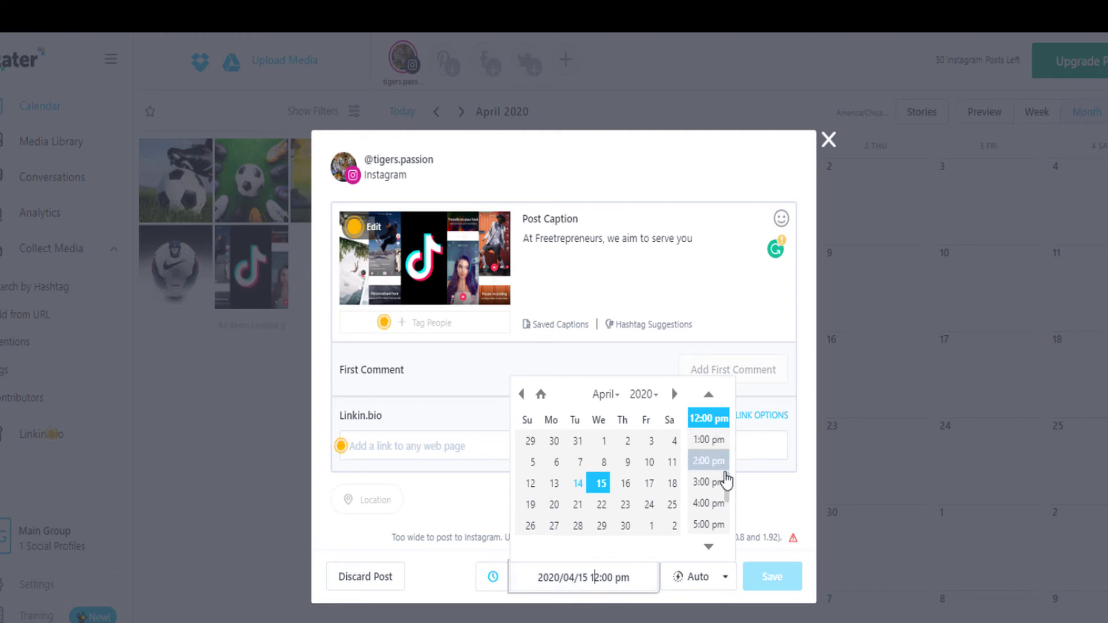
pyautogui.scroll(-3, 724, 491)
pyautogui.click(713, 511)
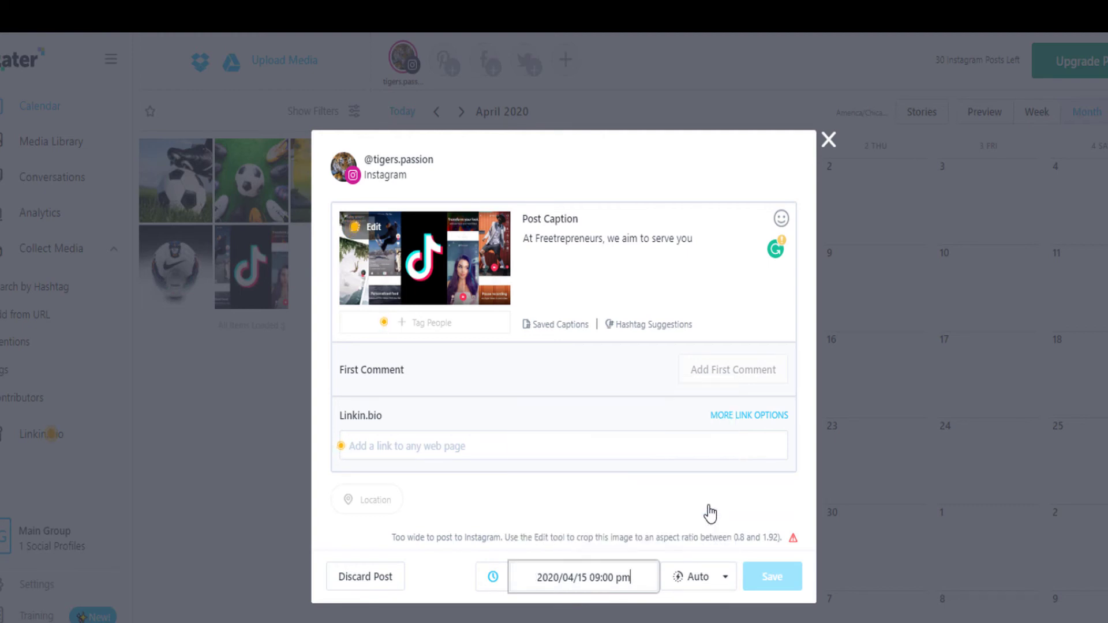
pyautogui.click(626, 578)
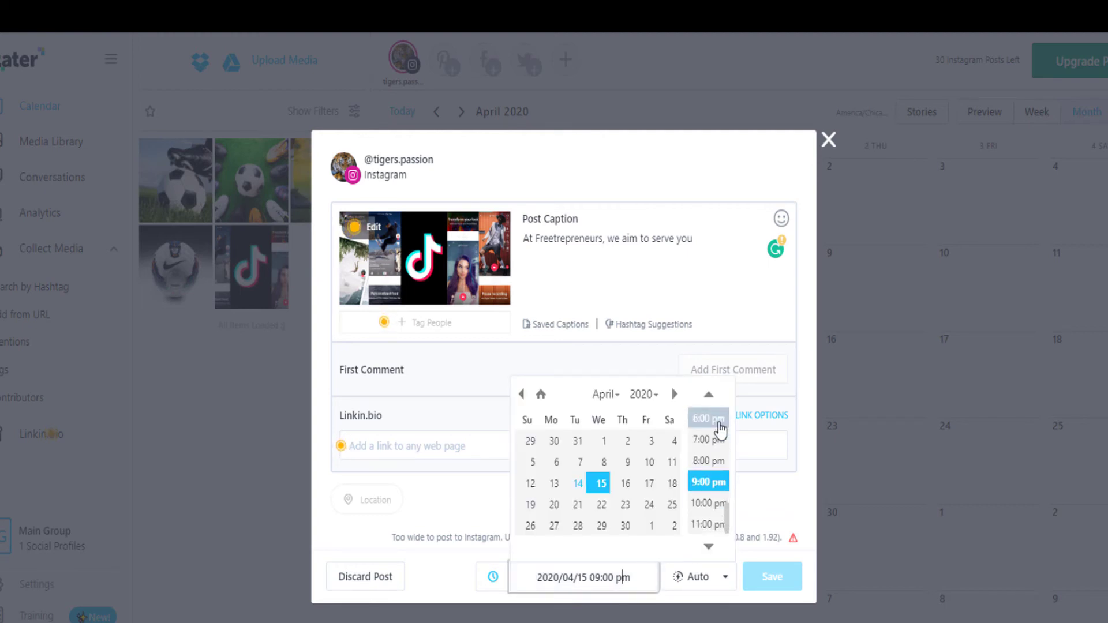
pyautogui.scroll(6, 730, 462)
pyautogui.scroll(5, 730, 433)
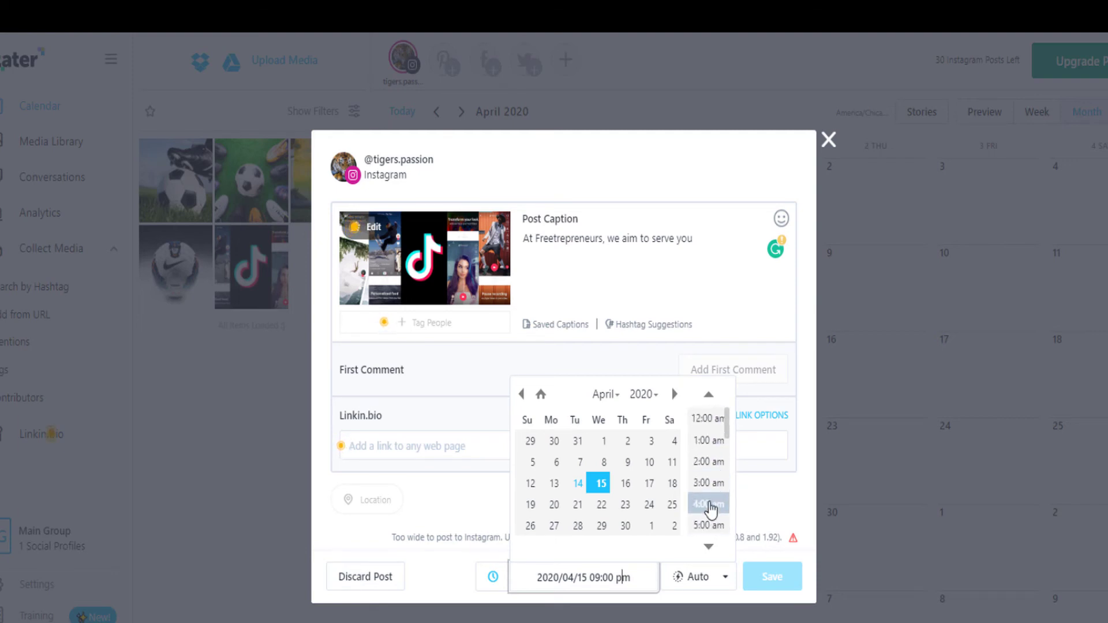
pyautogui.scroll(-4, 725, 444)
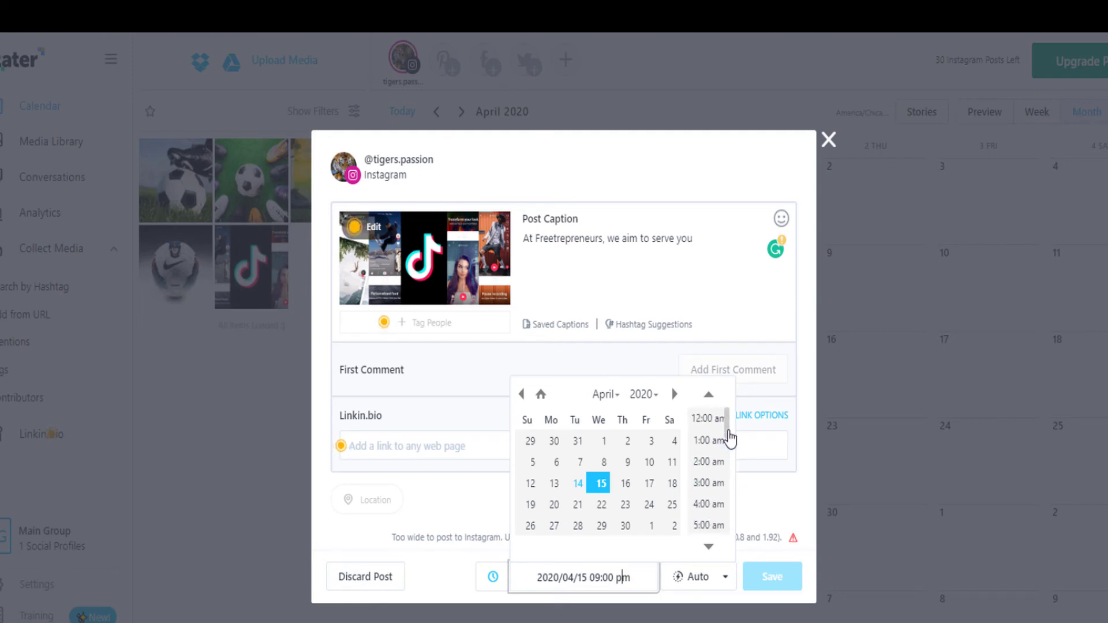
pyautogui.click(716, 479)
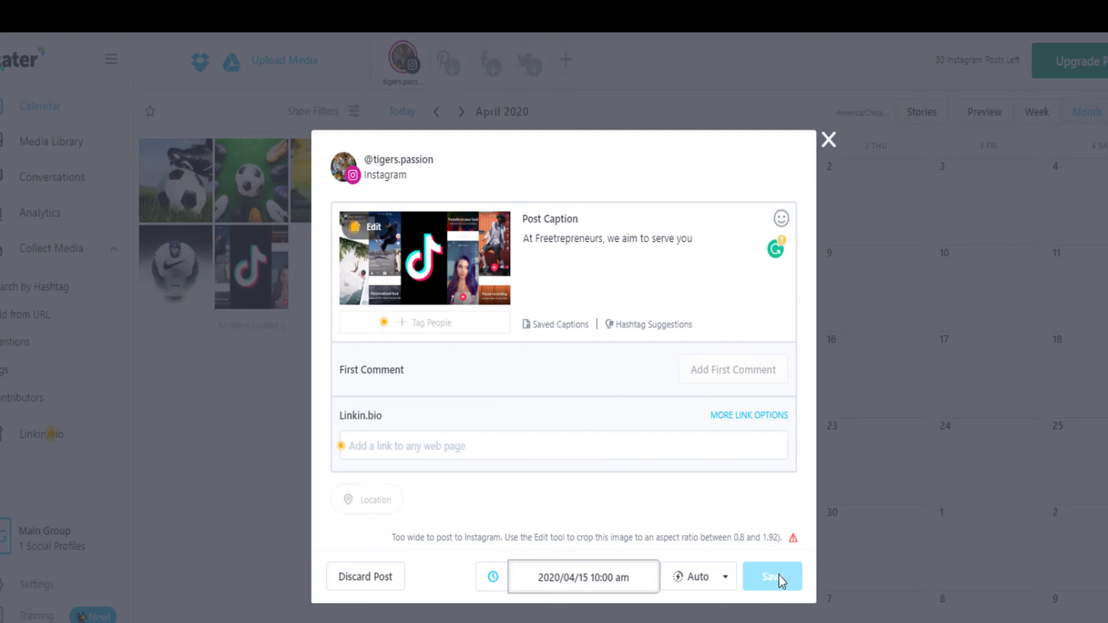
# Check the alternatives to automatic publishing and leave the draft post without saving it
pyautogui.click(719, 577)
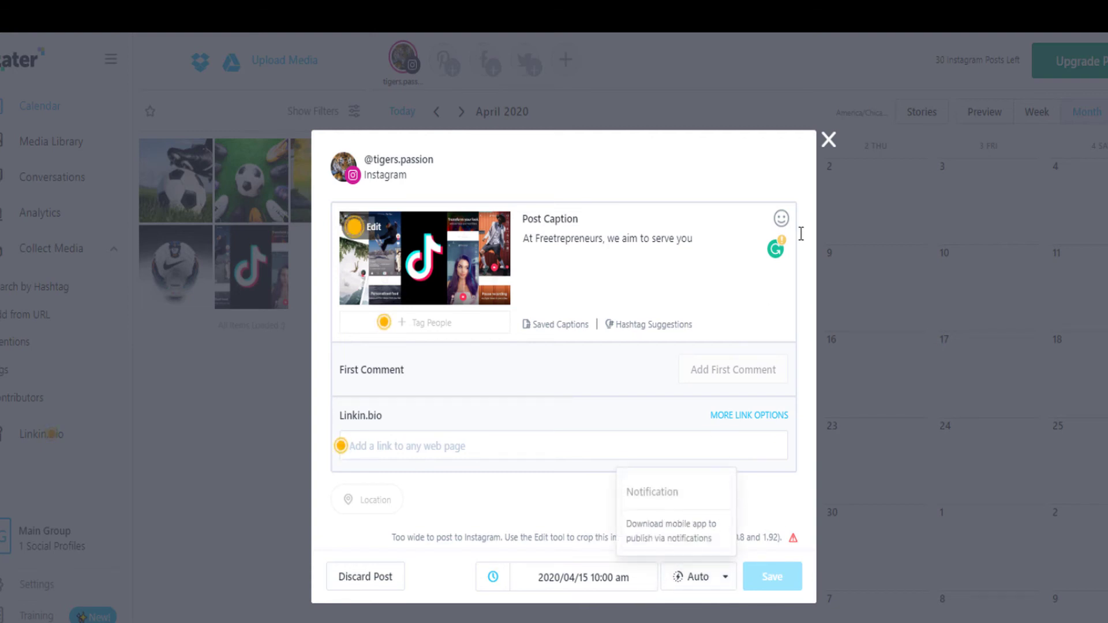
pyautogui.click(829, 140)
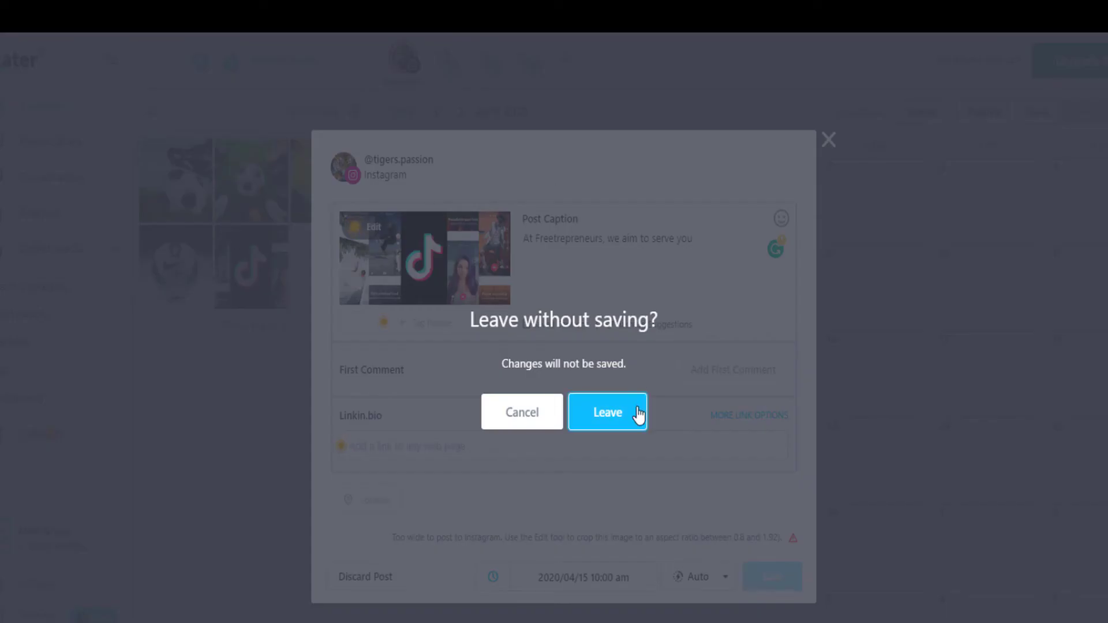
pyautogui.click(638, 415)
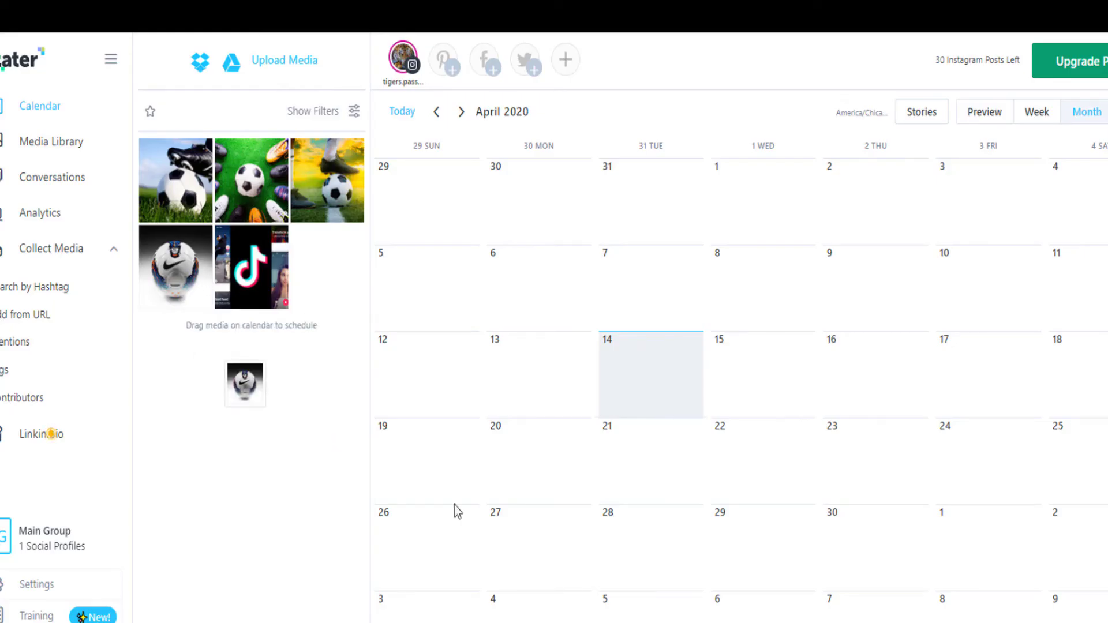
# Try to schedule the white Nike football image on April 13 in the monthly calendar
pyautogui.moveTo(457, 511); pyautogui.dragTo(520, 369)
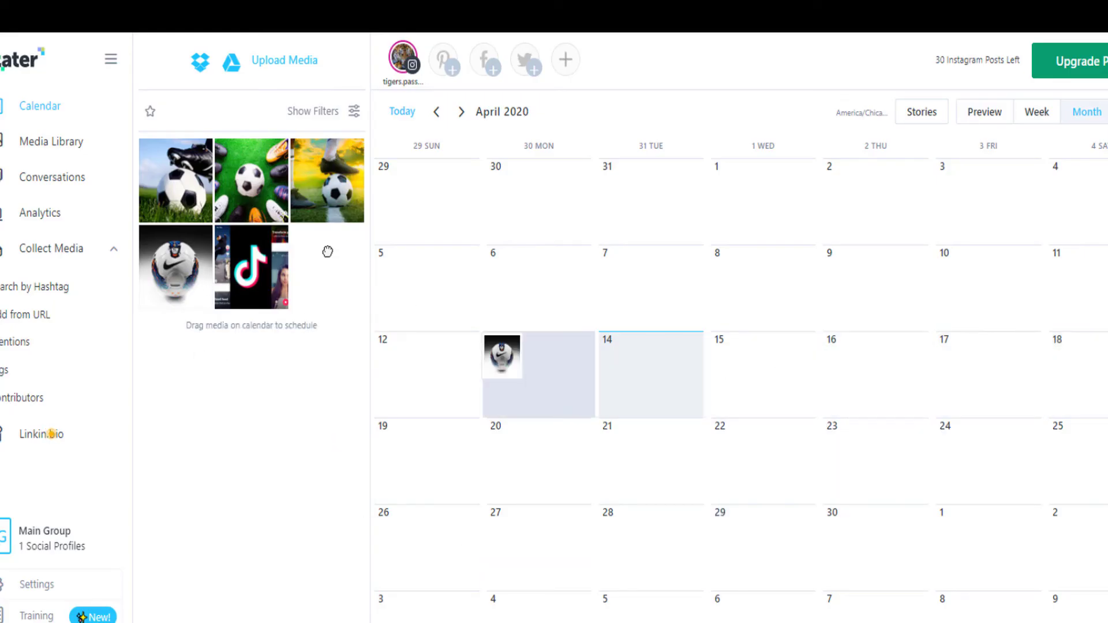
pyautogui.moveTo(327, 251); pyautogui.dragTo(328, 251)
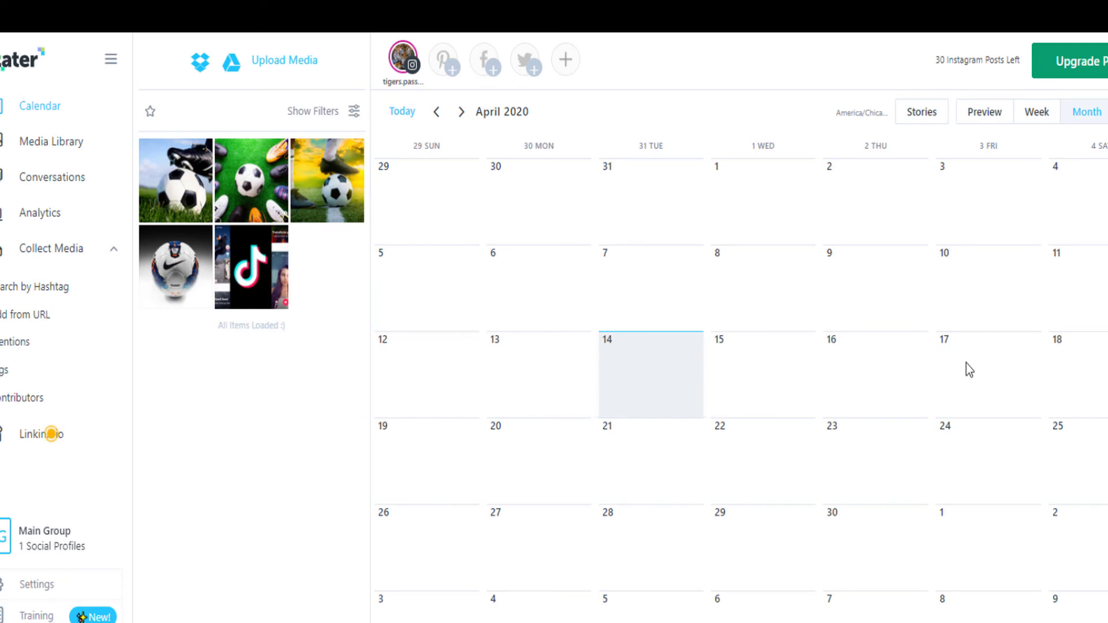
# Switch to IFTTT and look through the list of services that can be connected to each other
pyautogui.moveTo(931, 62); pyautogui.dragTo(1005, 60)
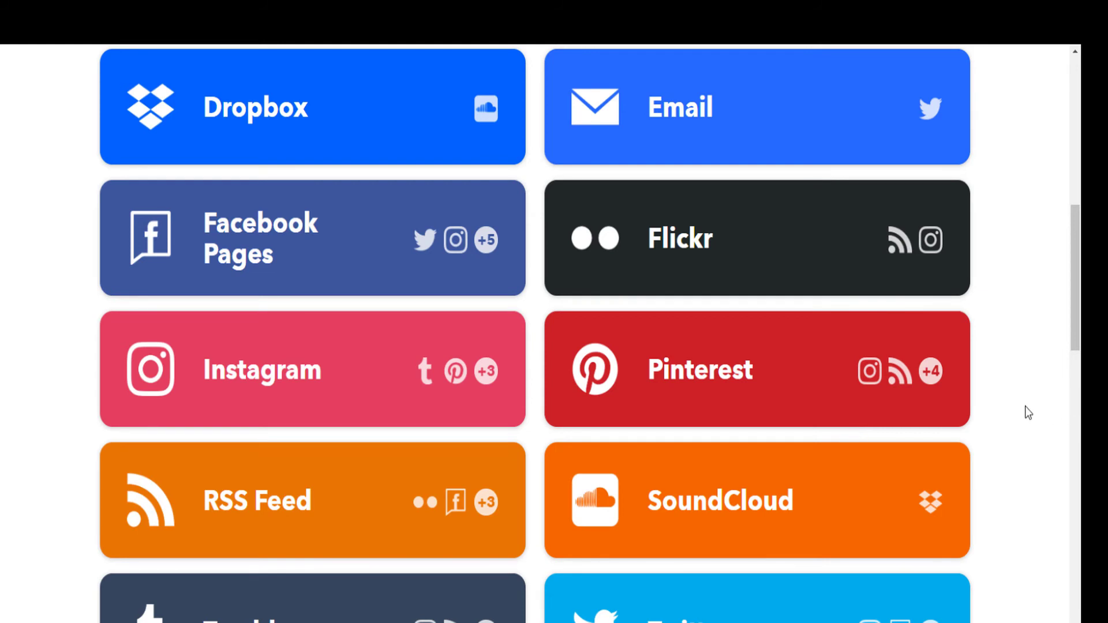
pyautogui.scroll(6, 1022, 425)
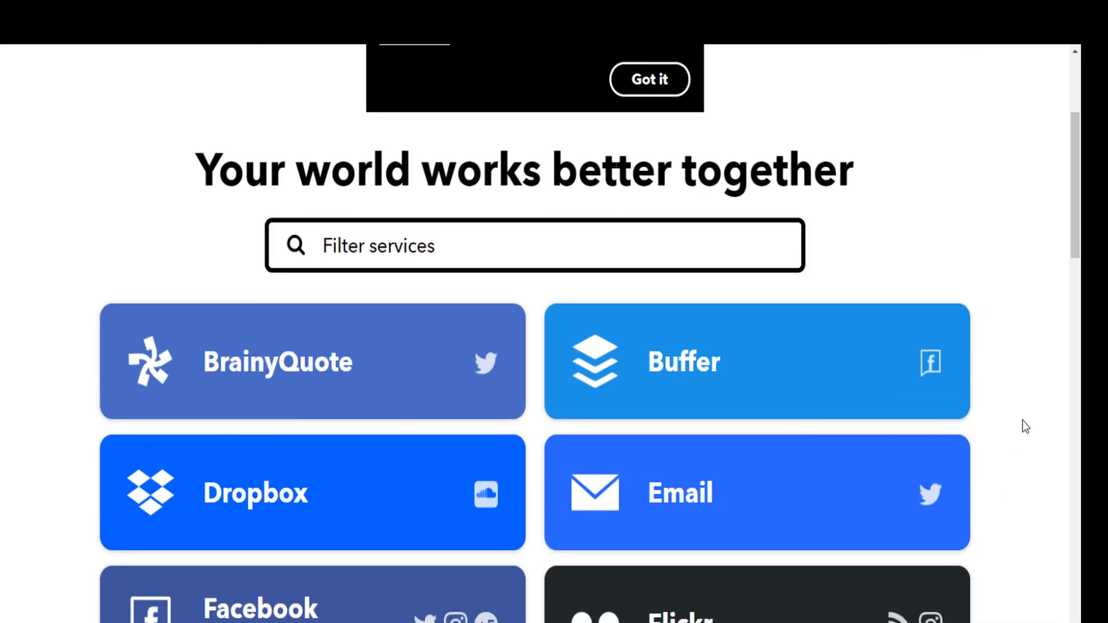
pyautogui.scroll(4, 1025, 426)
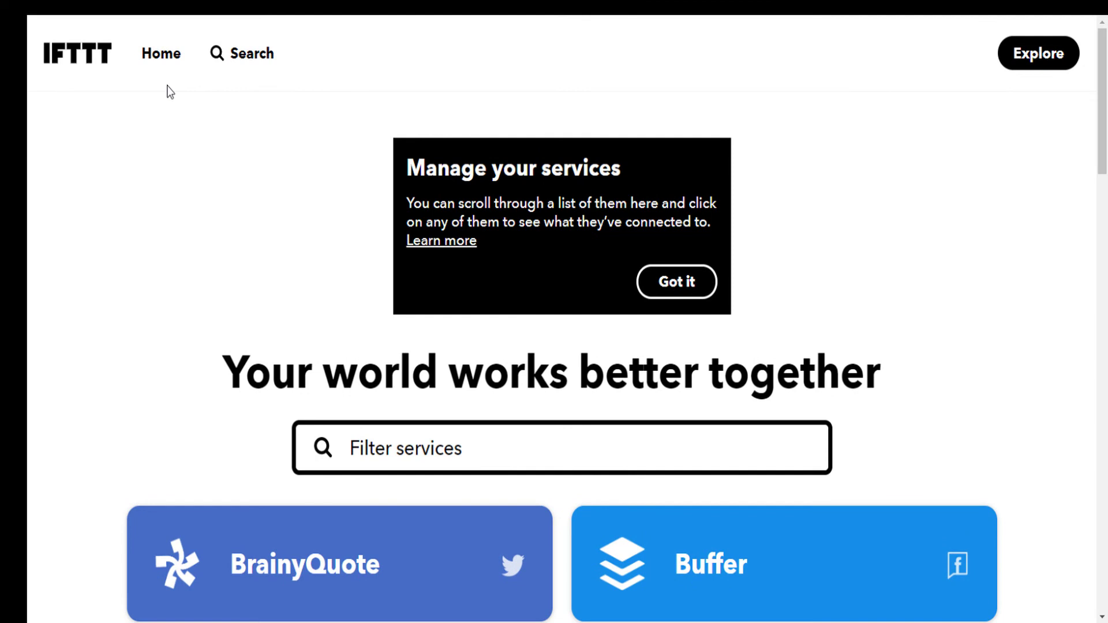
pyautogui.scroll(-12, 985, 286)
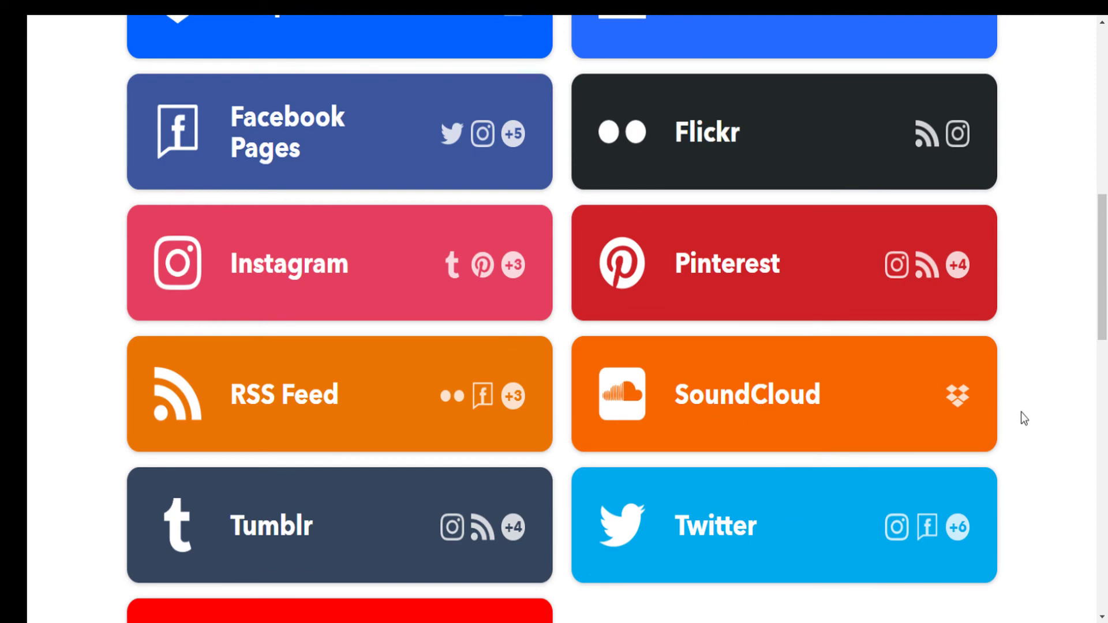
pyautogui.scroll(4, 1024, 311)
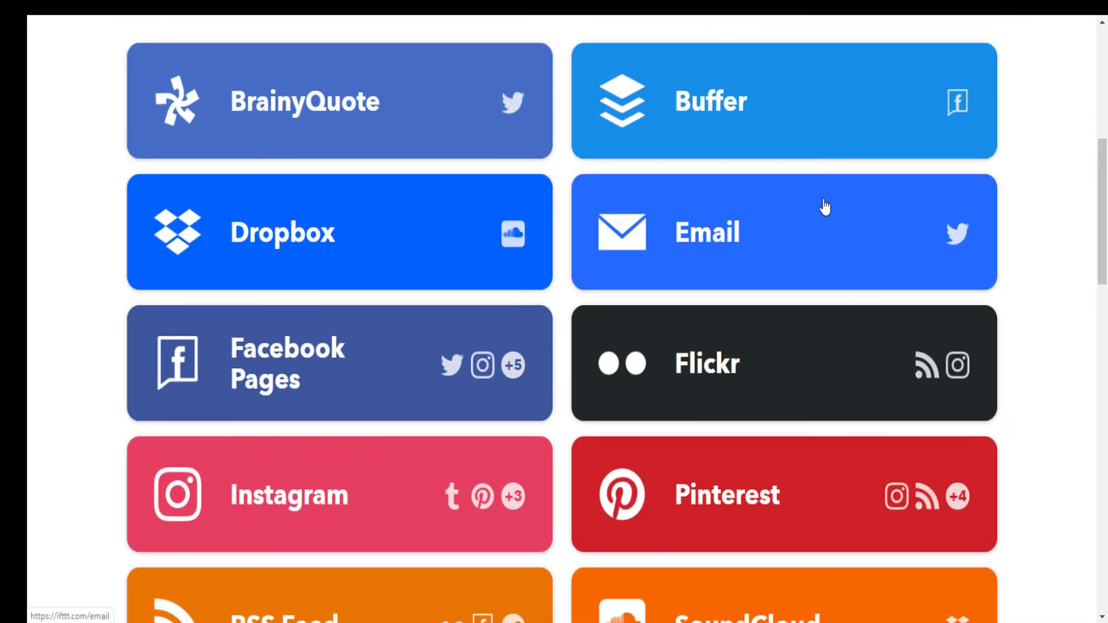
pyautogui.scroll(-9, 1022, 246)
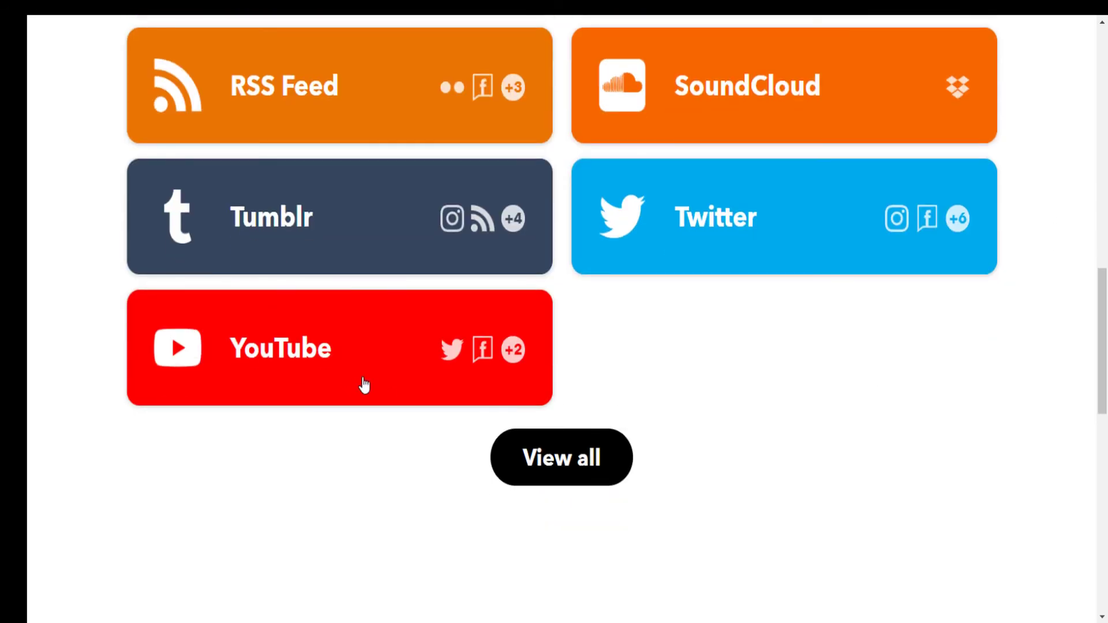
pyautogui.scroll(5, 1051, 353)
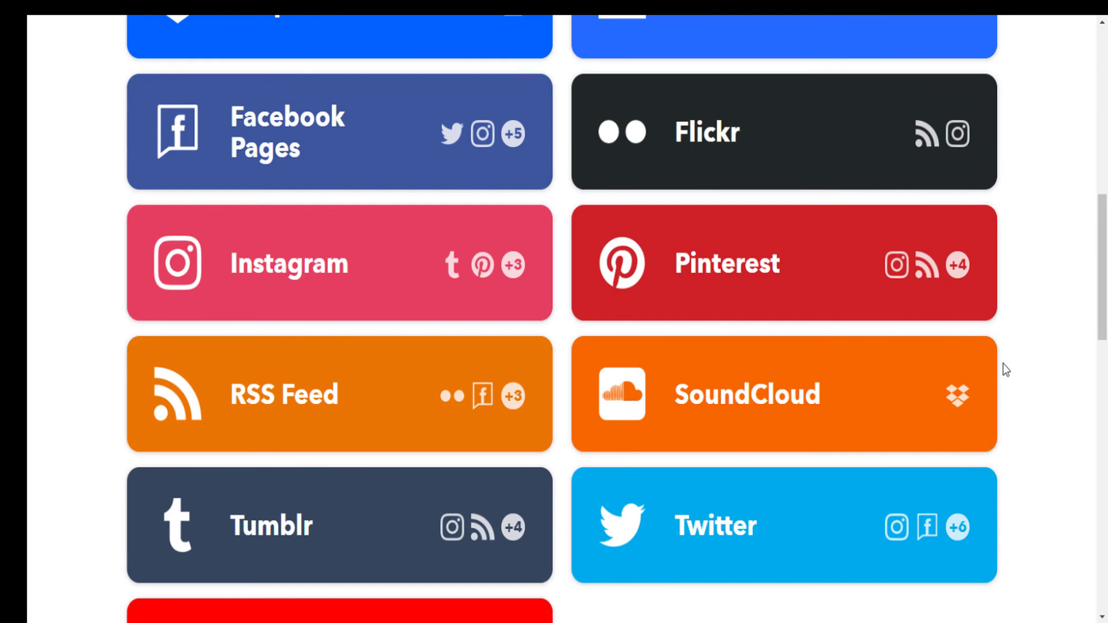
# Open the Instagram service and look over its applets for posting to other networks
pyautogui.click(472, 271)
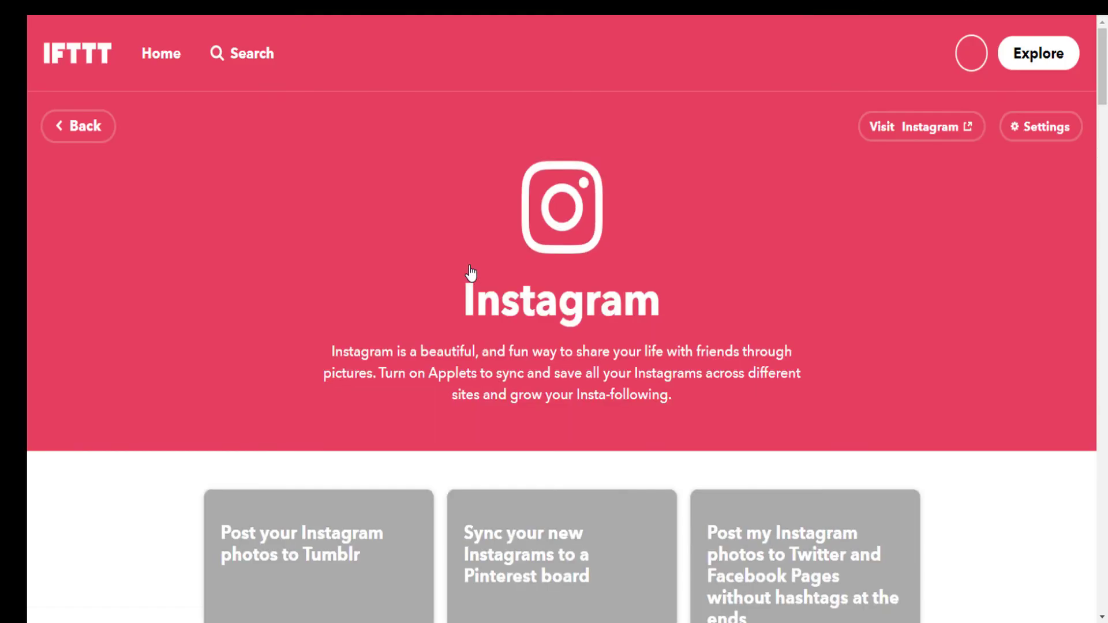
pyautogui.scroll(-6, 950, 356)
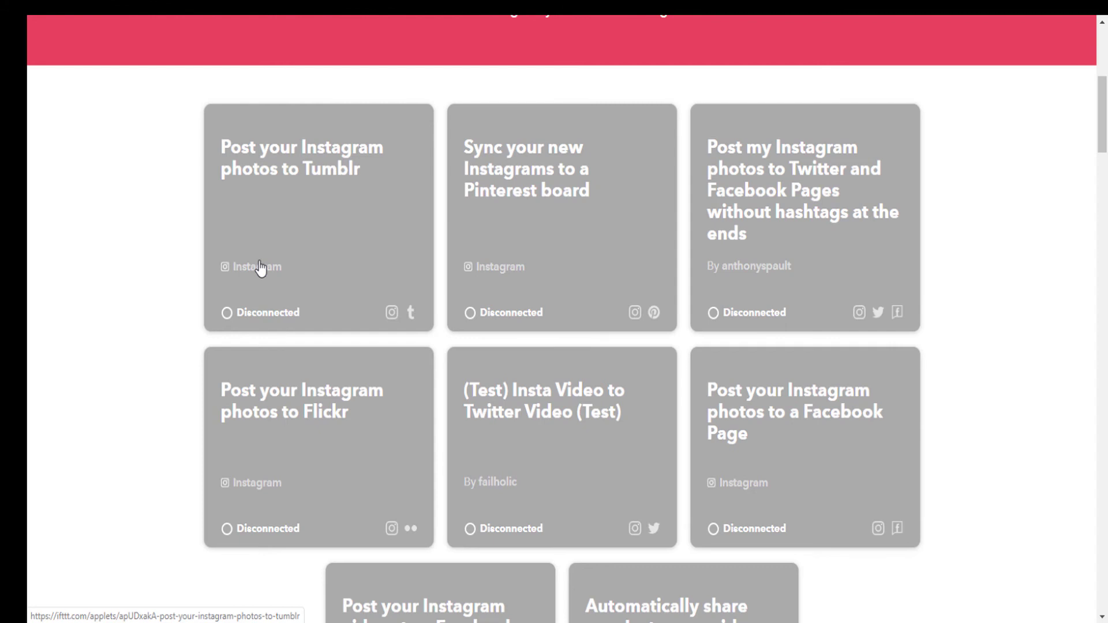
# Examine the disconnected Instagram applets and the suggested new ones for Twitter, Facebook Page, Pinterest, WordPress and Telegram
pyautogui.scroll(-5, 806, 333)
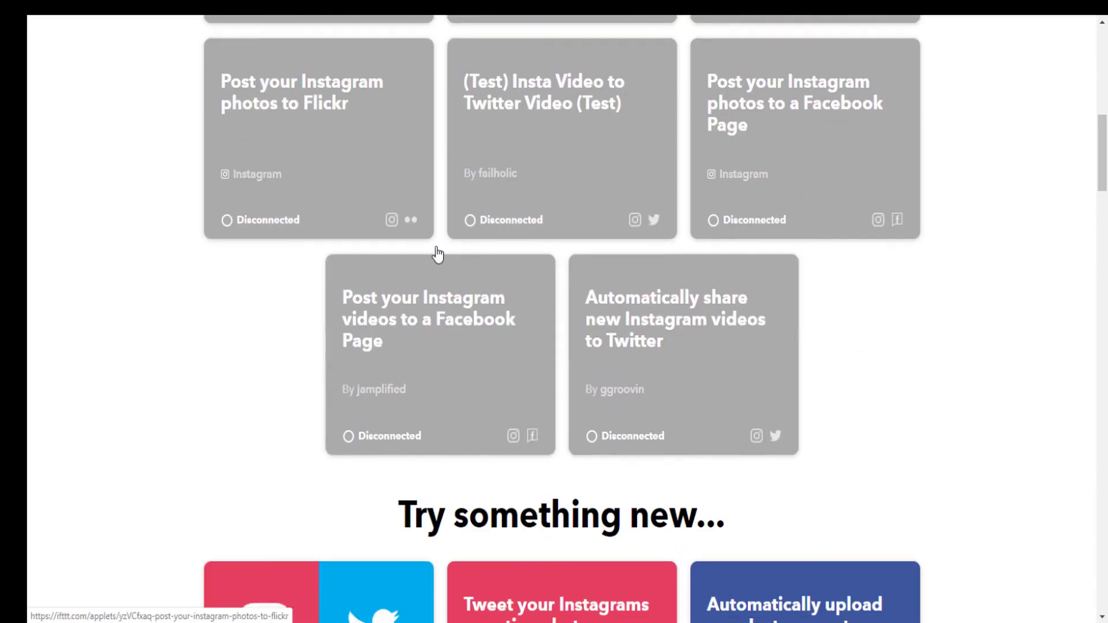
pyautogui.scroll(-6, 404, 288)
pyautogui.scroll(-8, 462, 329)
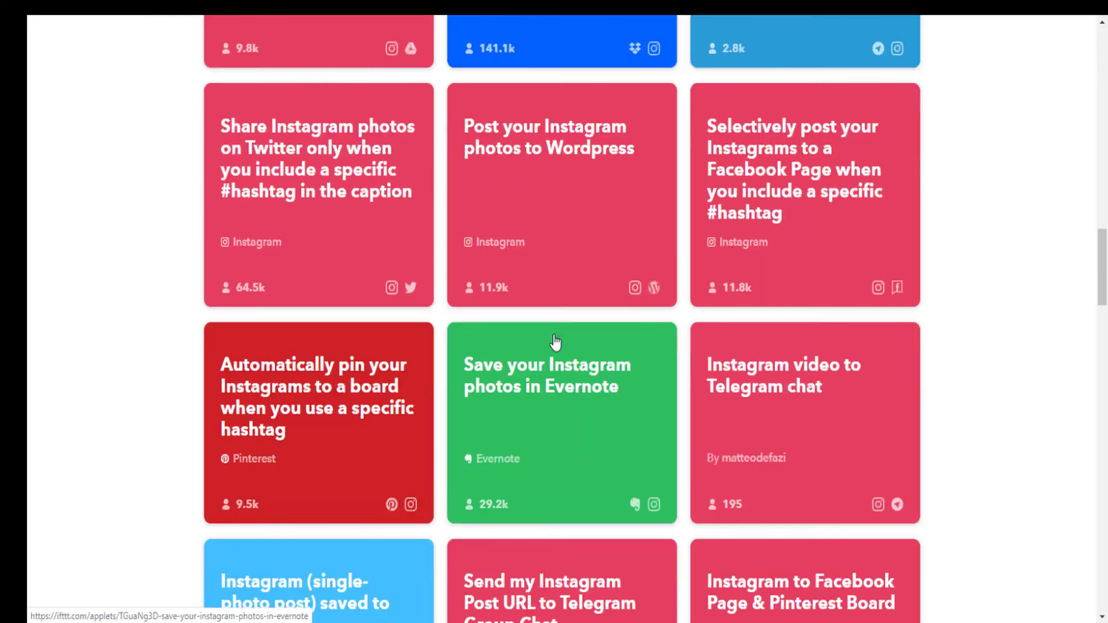
pyautogui.scroll(-3, 635, 392)
pyautogui.scroll(-5, 675, 334)
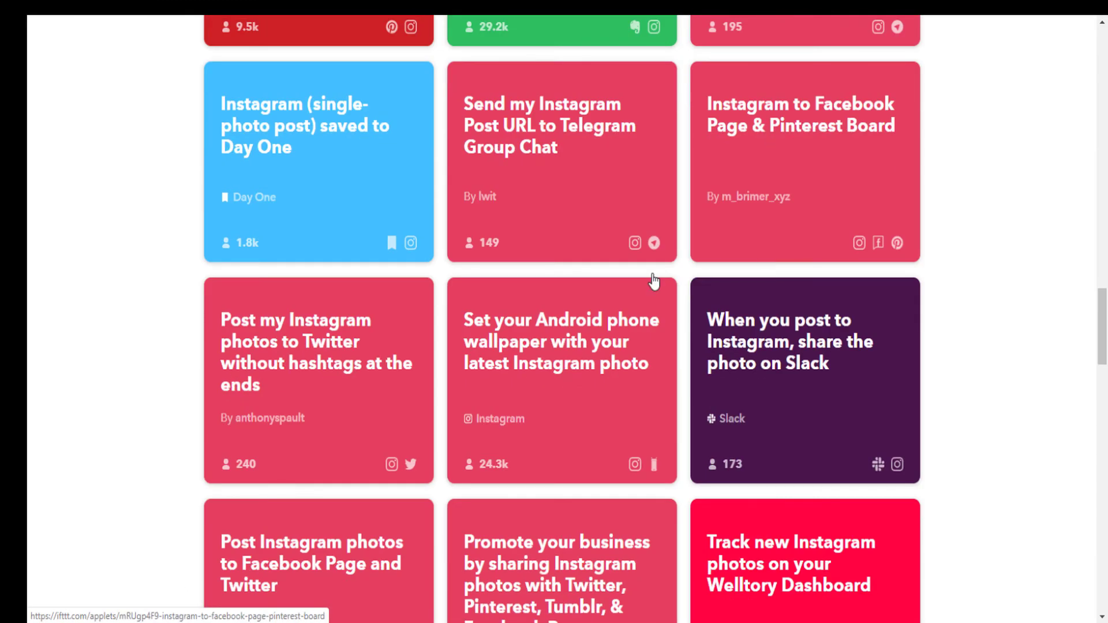
pyautogui.scroll(-5, 654, 282)
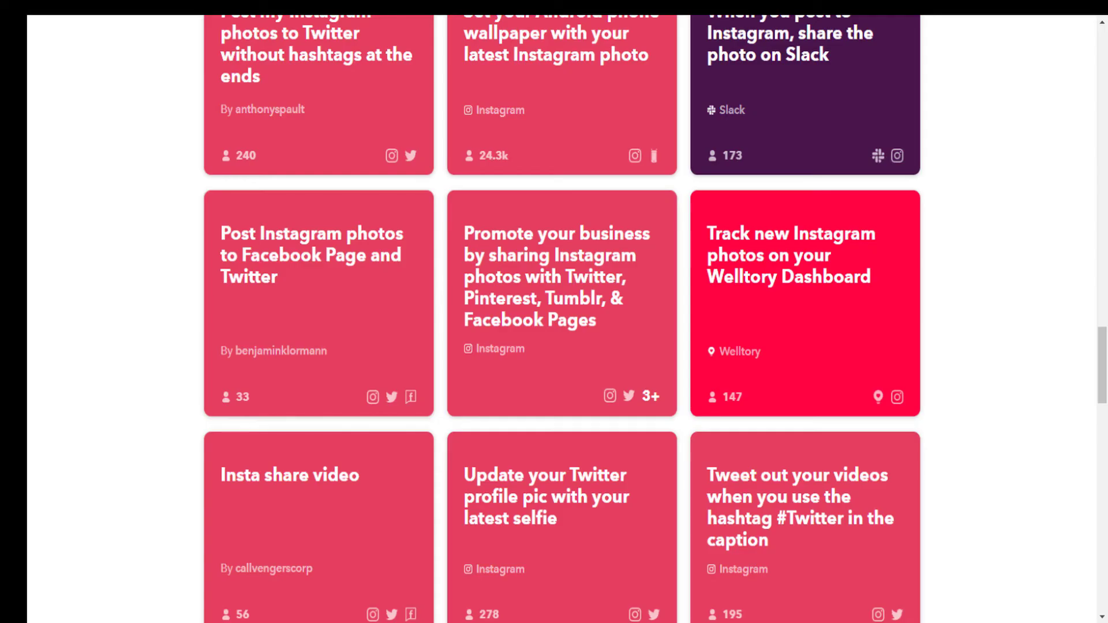
pyautogui.scroll(6, 521, 185)
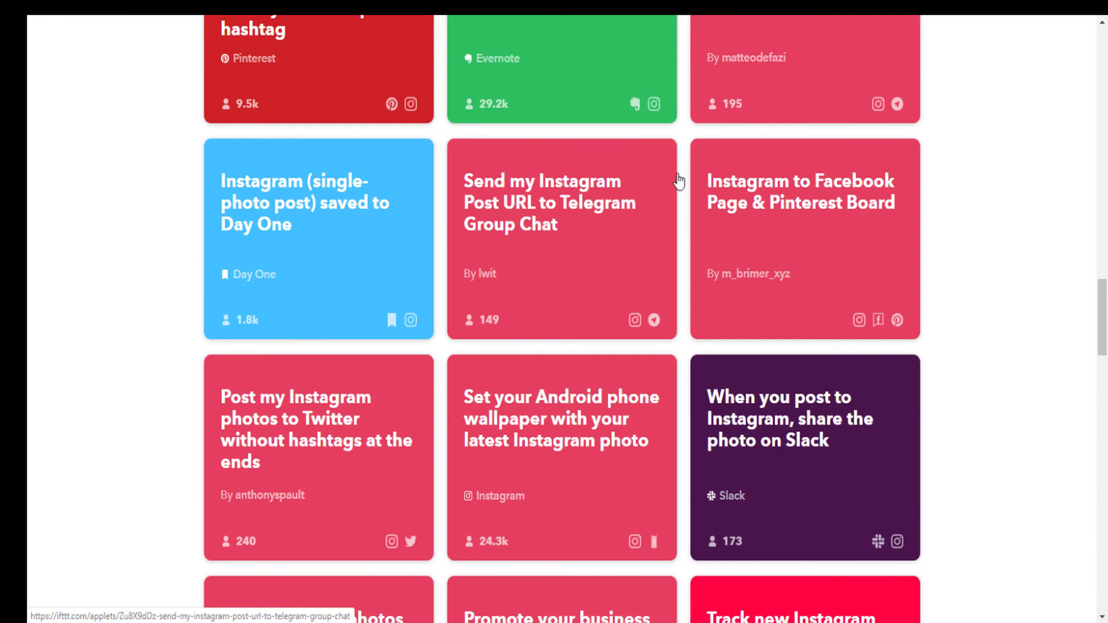
pyautogui.scroll(12, 971, 181)
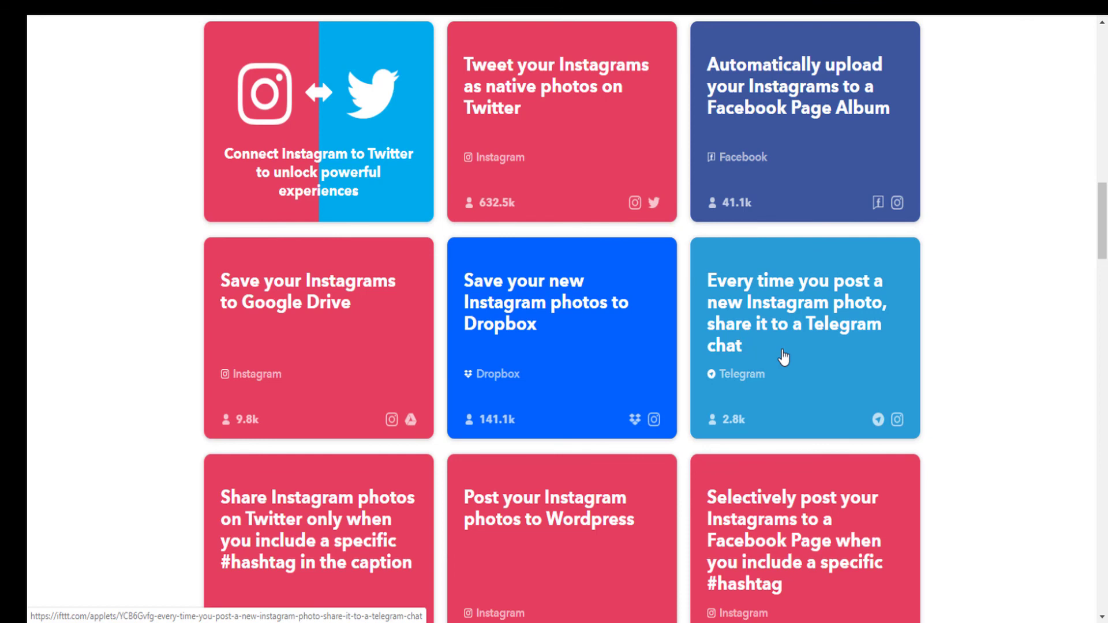
pyautogui.scroll(15, 783, 358)
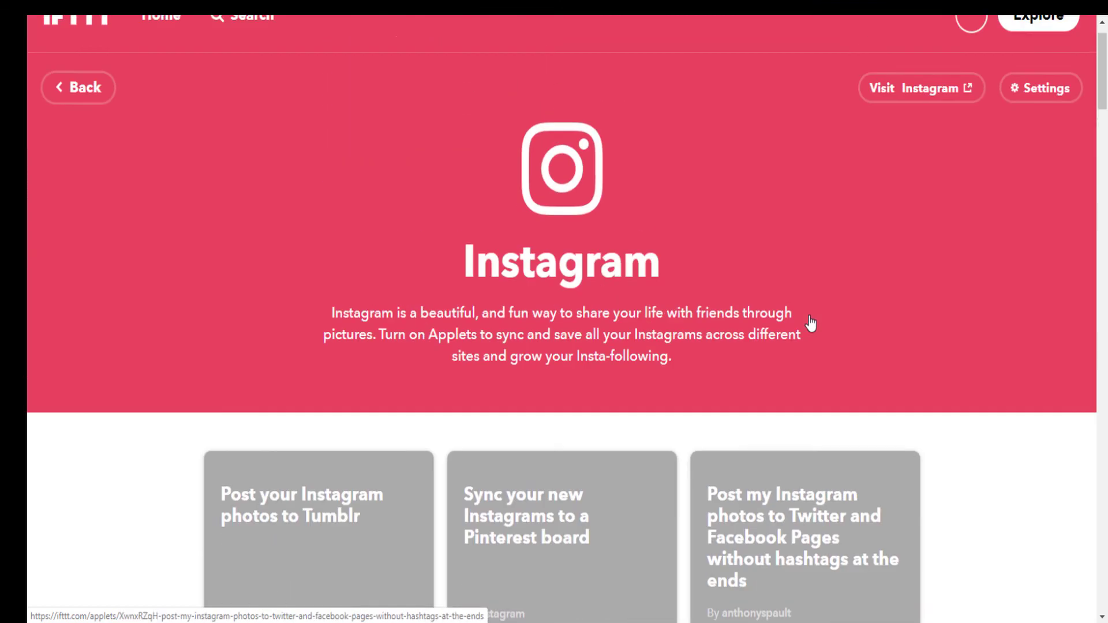
pyautogui.scroll(1, 811, 324)
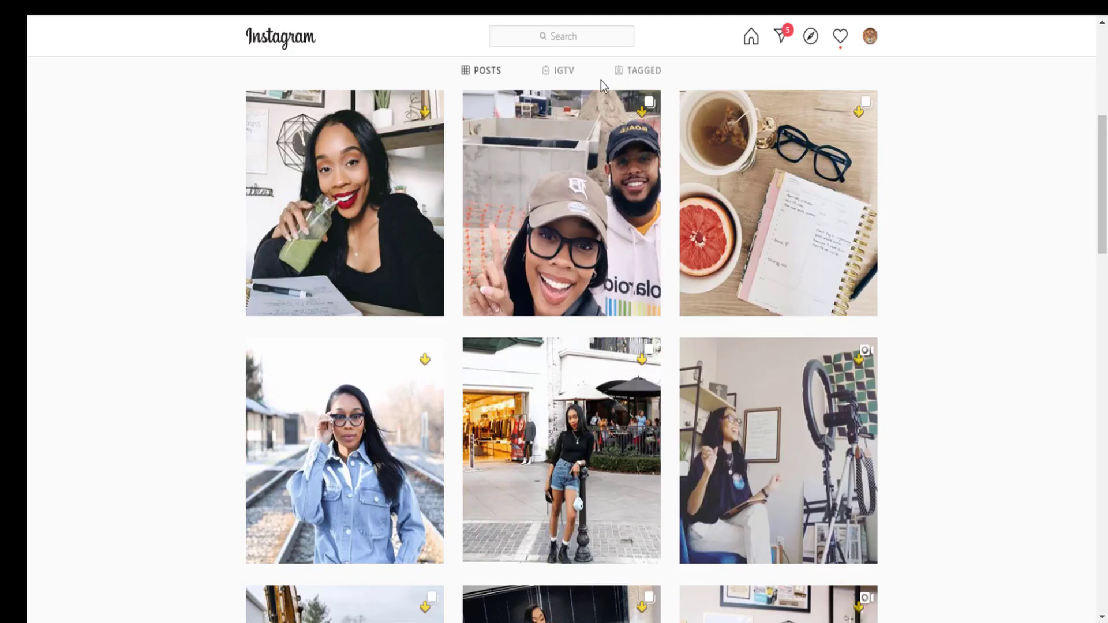
# Switch to Instagram and review the example profiles' post grids and the menswear profile's bio text about its clothing collection
pyautogui.scroll(6, 926, 292)
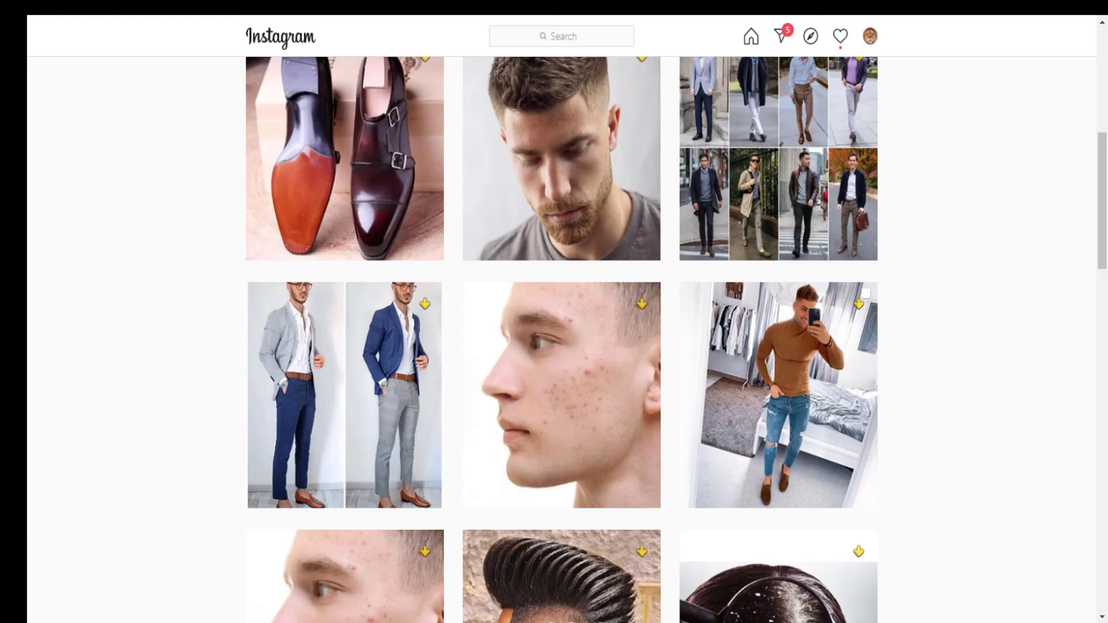
pyautogui.scroll(7, 1045, 341)
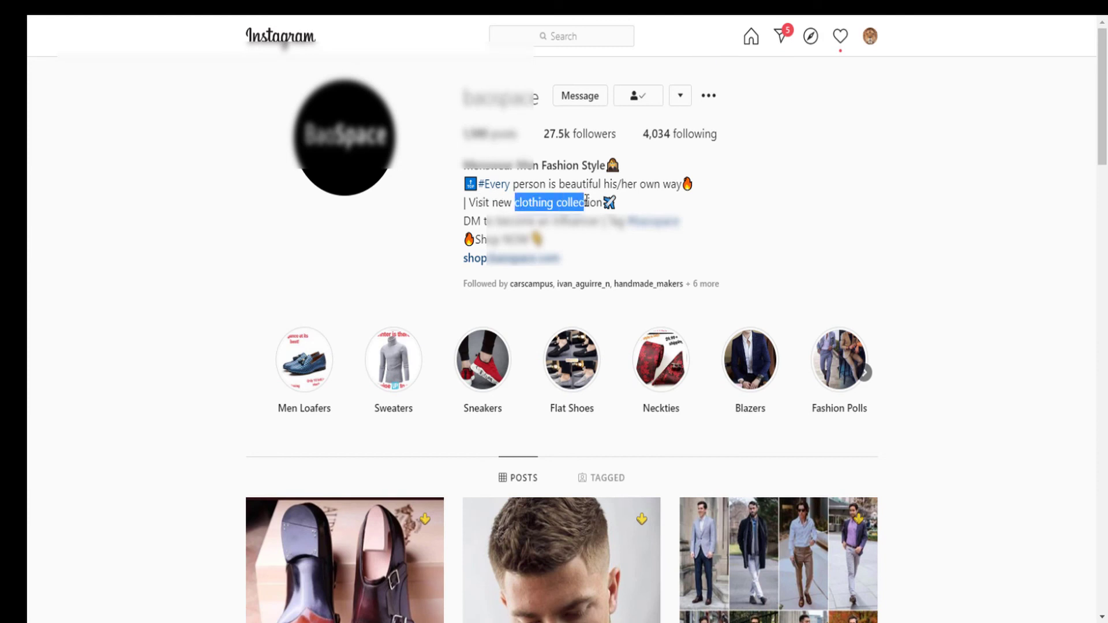
pyautogui.moveTo(515, 203); pyautogui.dragTo(603, 203)
pyautogui.moveTo(681, 184); pyautogui.dragTo(597, 165)
pyautogui.click(867, 205)
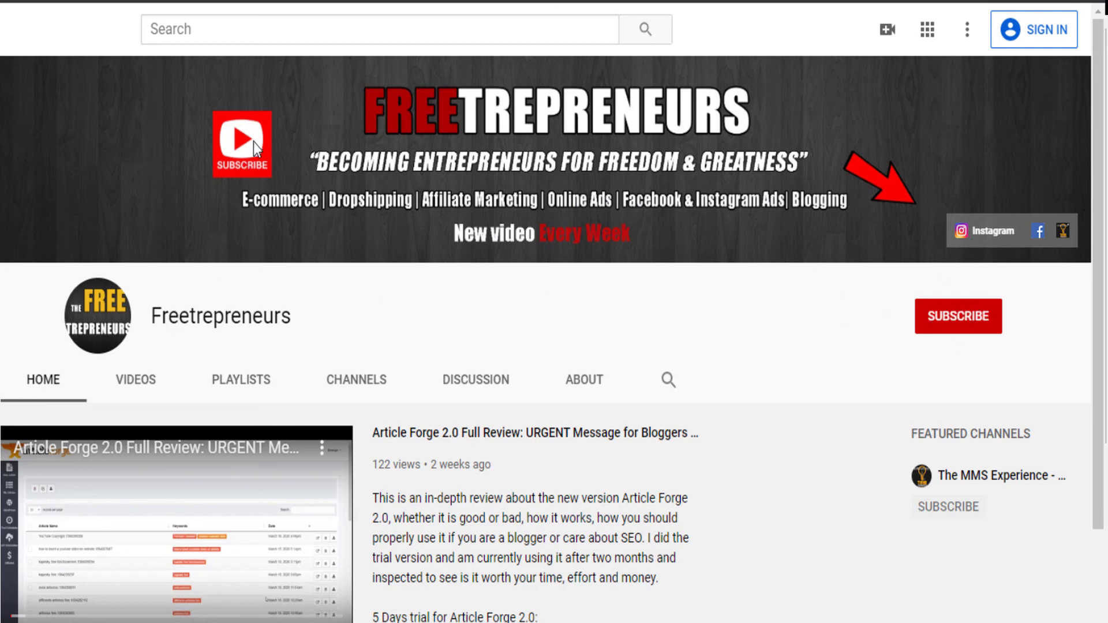
# Switch to the Freetrepreneurs channel on YouTube and browse through its uploaded videos
pyautogui.scroll(-5, 574, 436)
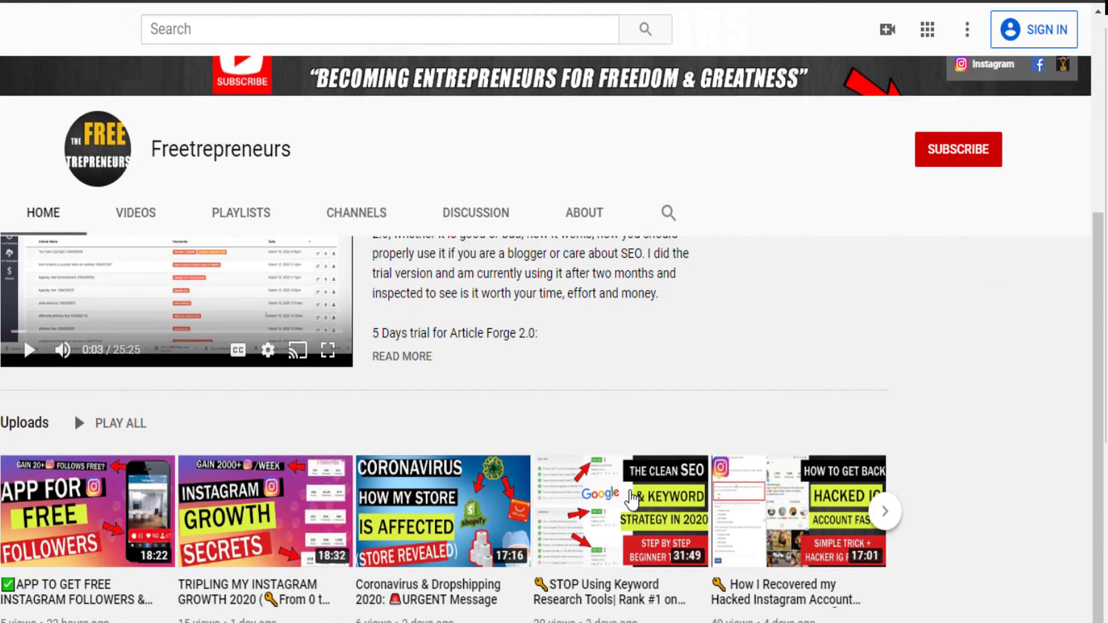
pyautogui.click(888, 518)
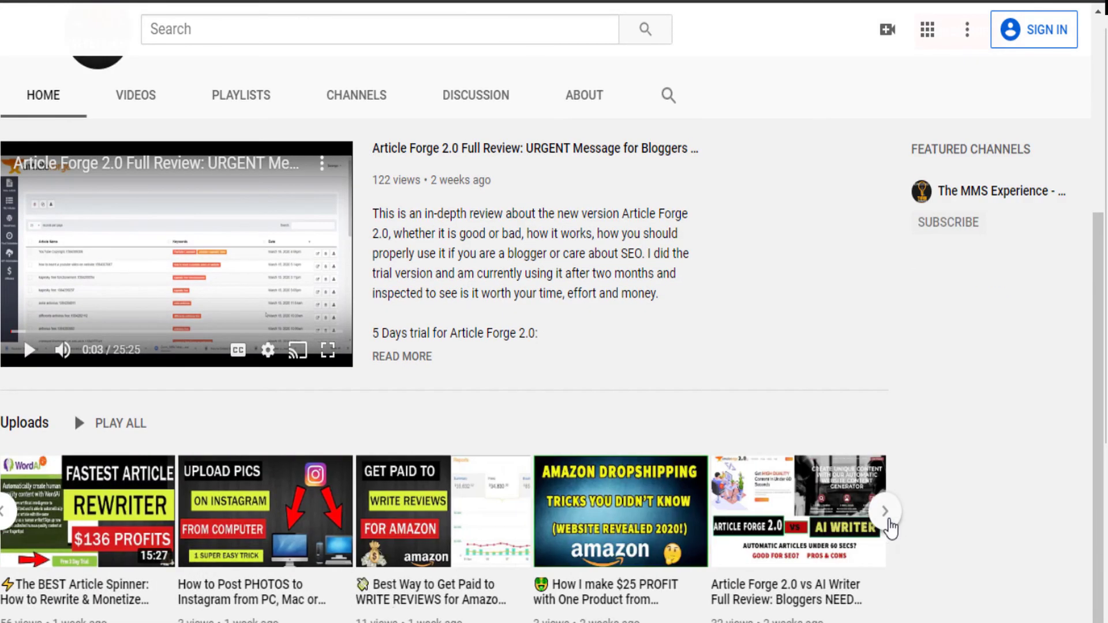
pyautogui.click(889, 524)
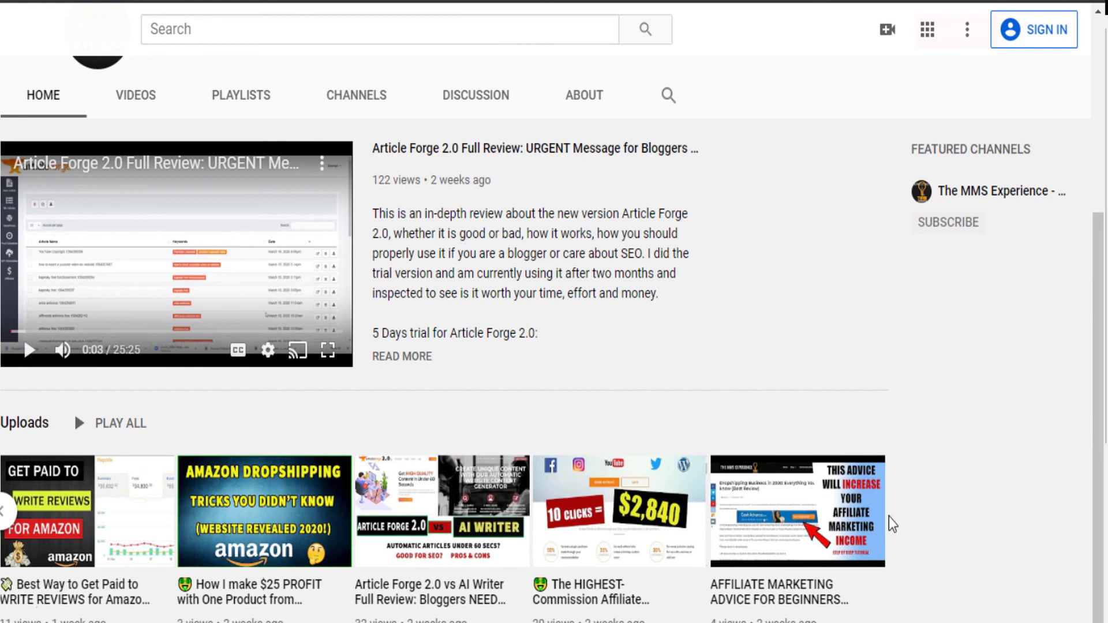